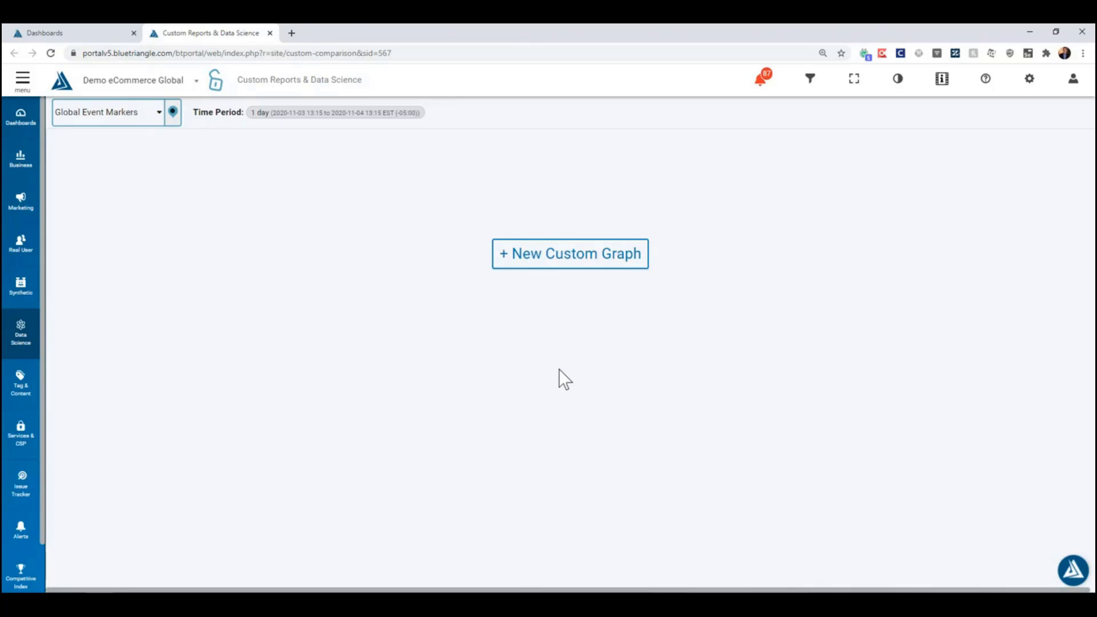
# - Start a new custom line graph from Real User data and set its time period to the last 24 hours
pyautogui.click(591, 264)
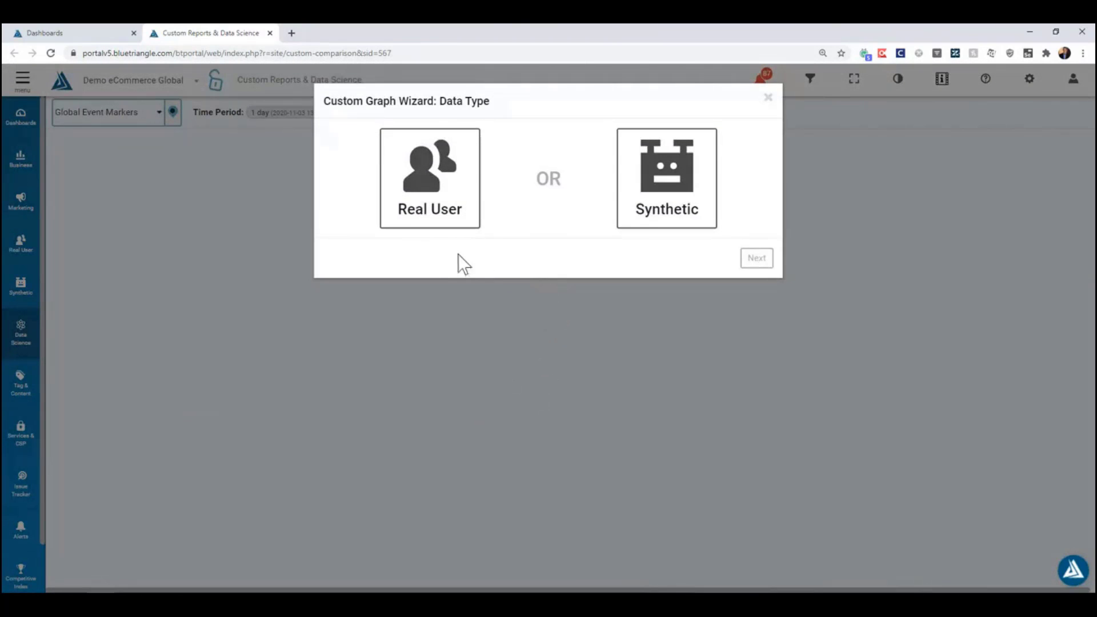
pyautogui.click(438, 213)
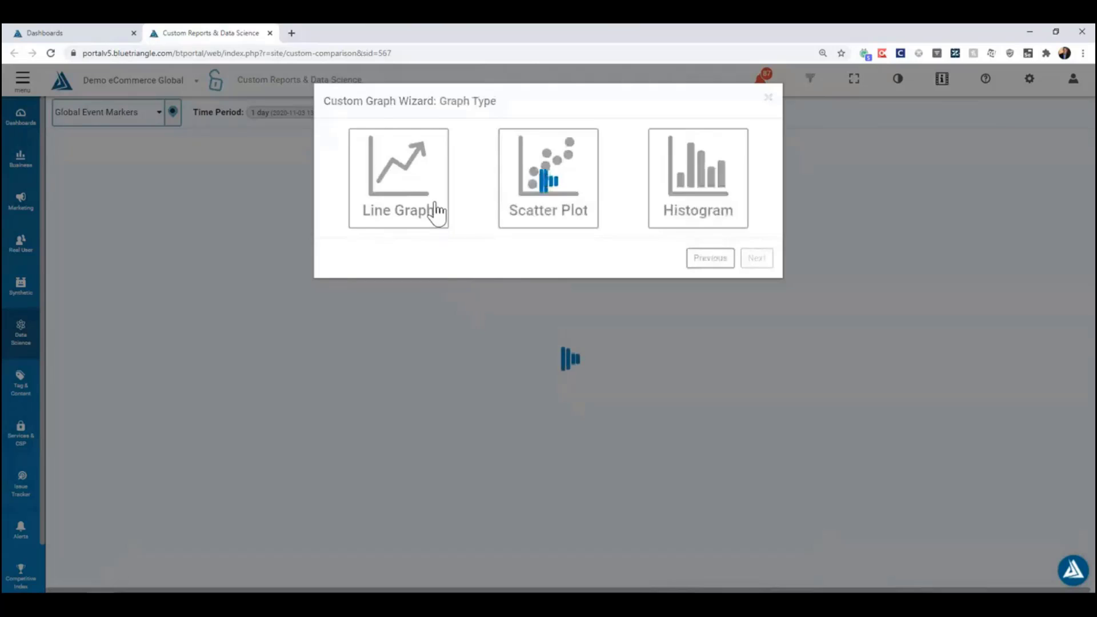
pyautogui.click(402, 202)
pyautogui.click(435, 170)
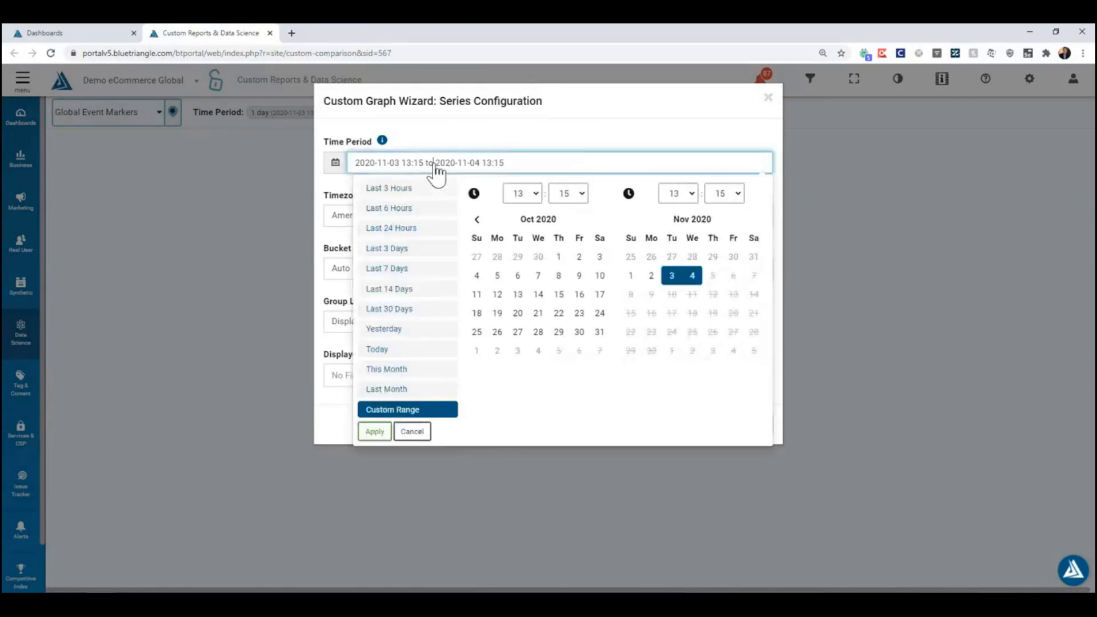
pyautogui.click(412, 234)
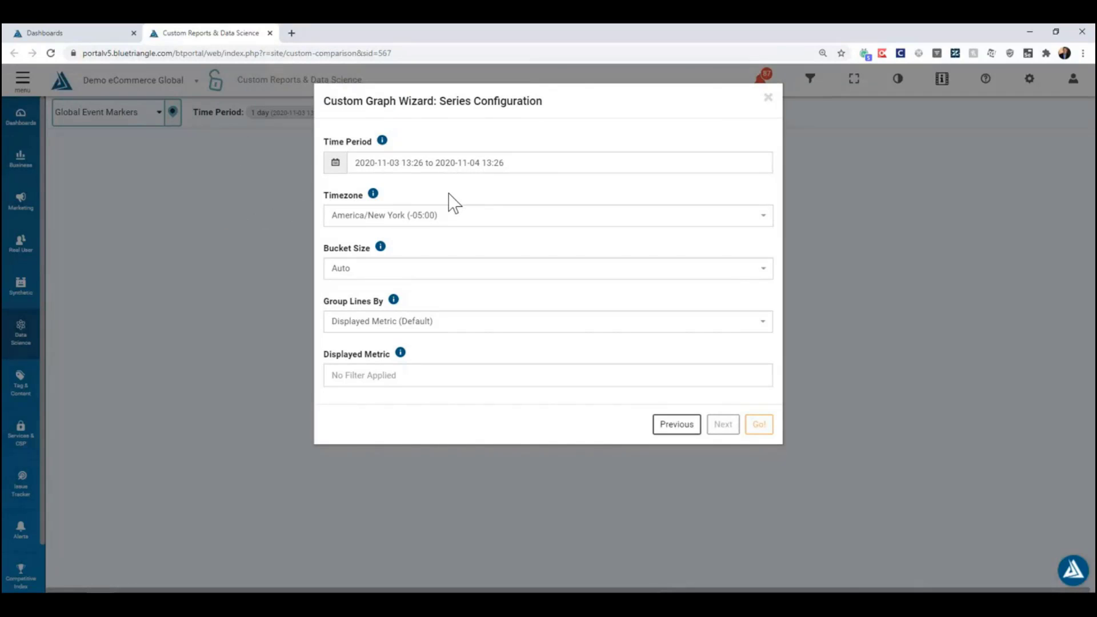
# - Group the custom graph's lines by Device
pyautogui.click(428, 327)
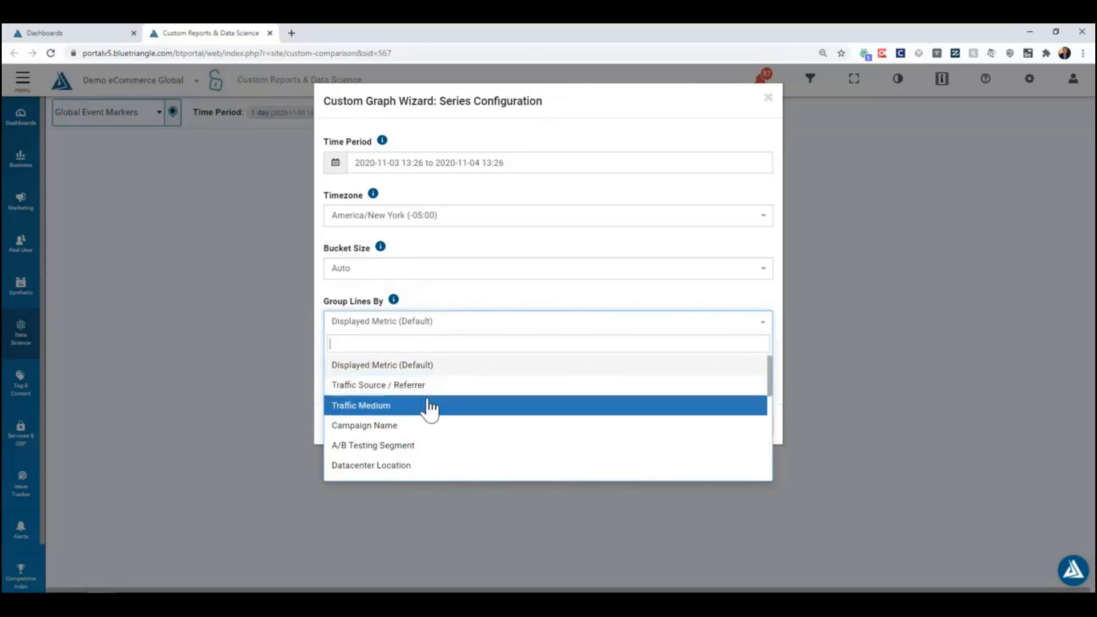
pyautogui.scroll(-1, 427, 406)
pyautogui.scroll(-3, 430, 420)
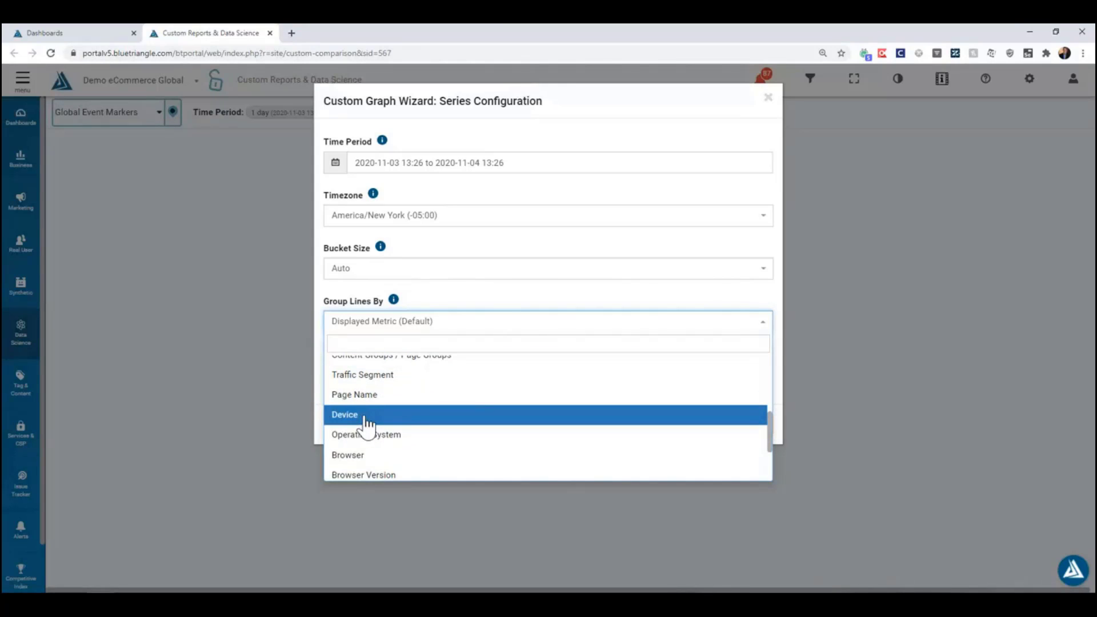
pyautogui.click(366, 420)
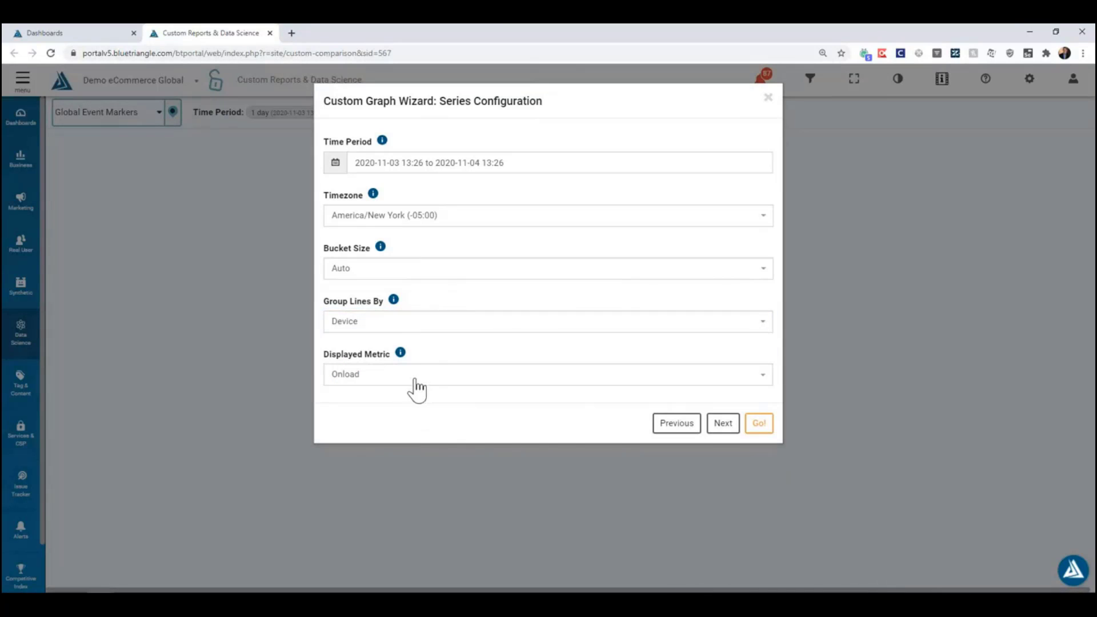
# - Set the graph's displayed metric to Time To Interactive
pyautogui.click(423, 383)
pyautogui.scroll(-1, 421, 450)
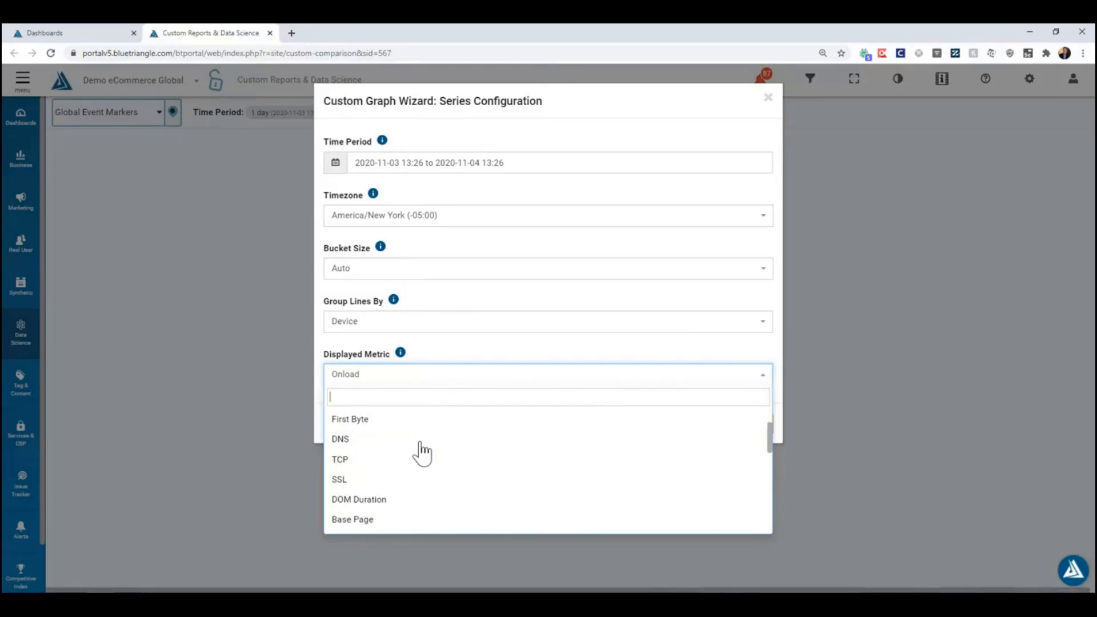
pyautogui.scroll(-4, 423, 451)
pyautogui.scroll(2, 423, 451)
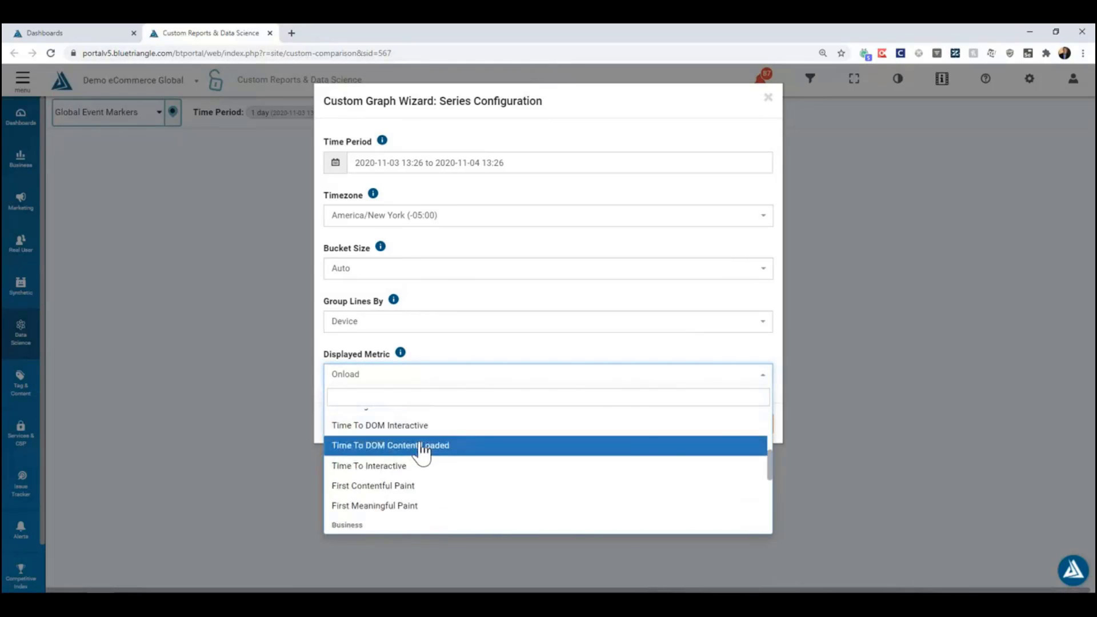
pyautogui.click(400, 467)
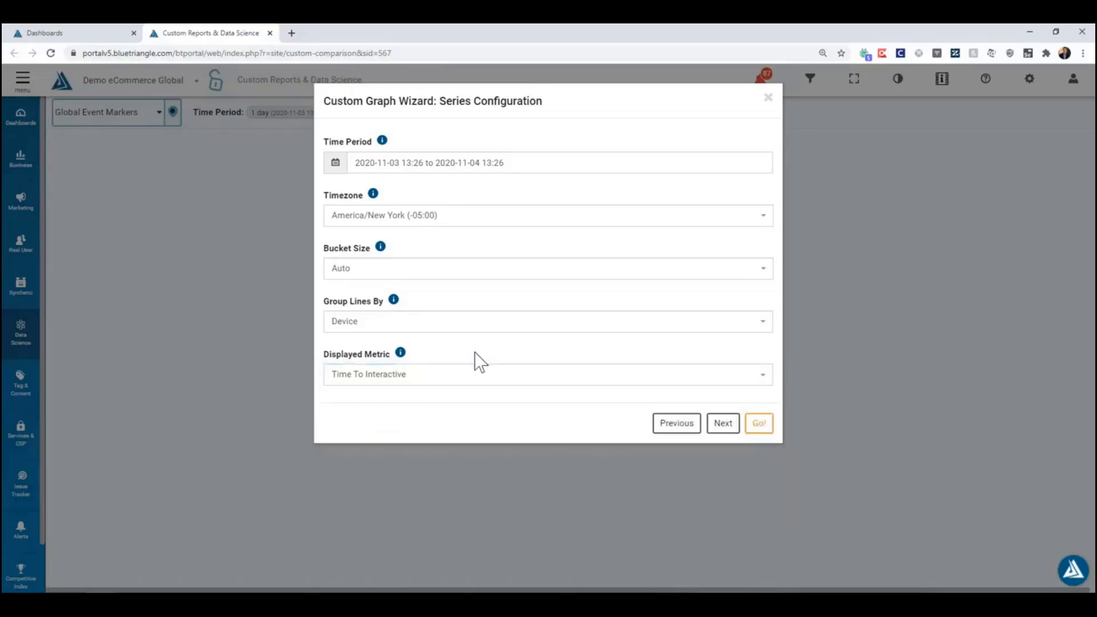
# - Filter the graph to the page name HomePage in the filter configuration and generate it
pyautogui.click(724, 429)
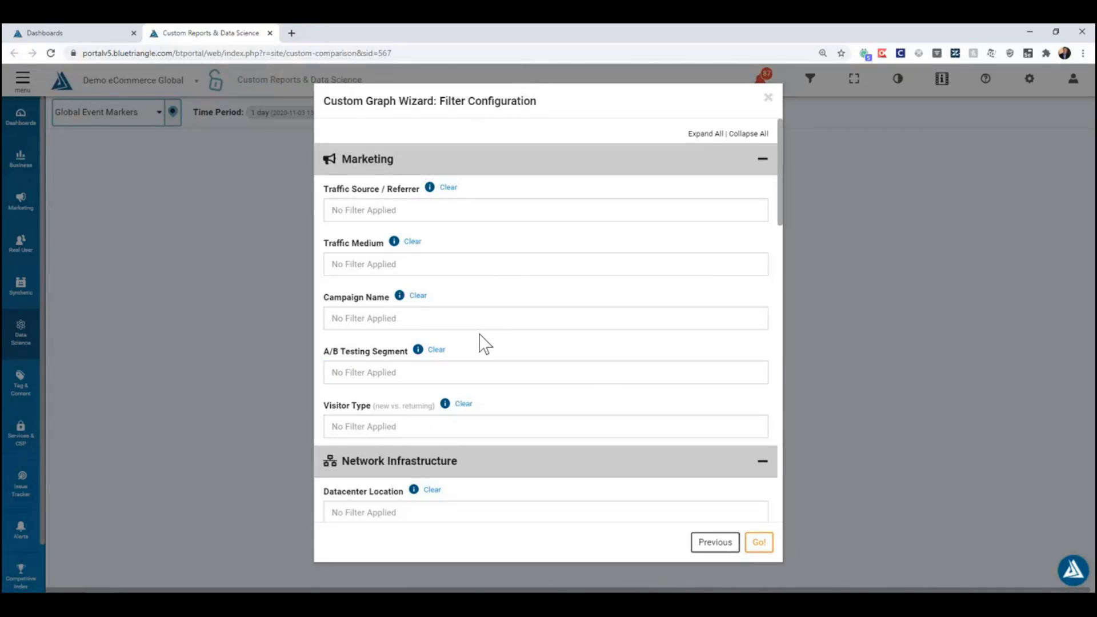
pyautogui.scroll(-4, 478, 335)
pyautogui.scroll(-3, 477, 339)
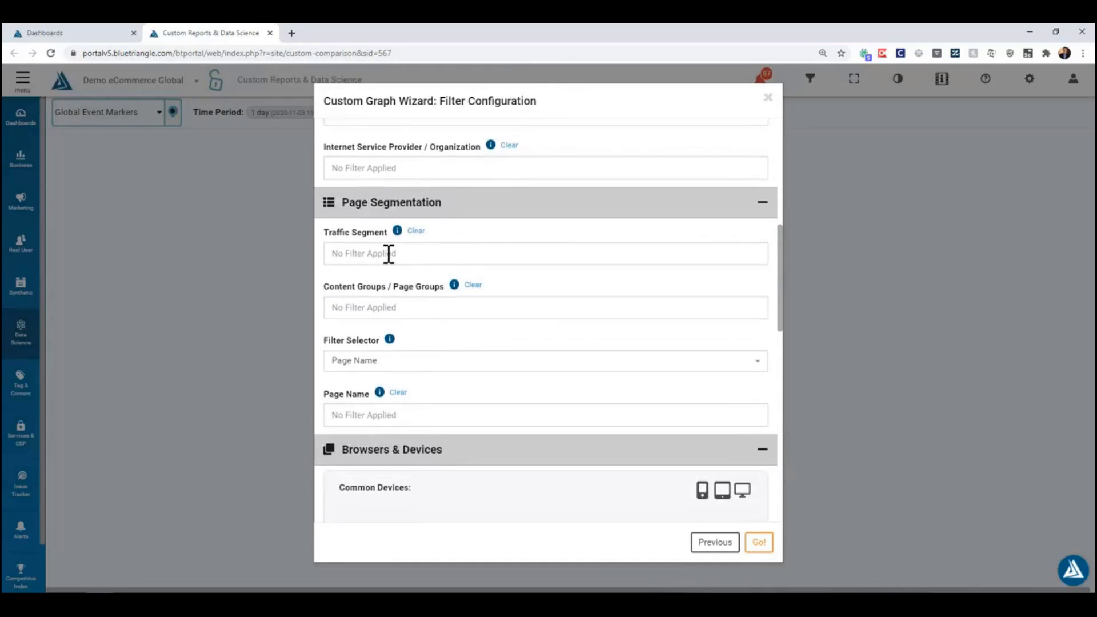
pyautogui.scroll(-2, 450, 333)
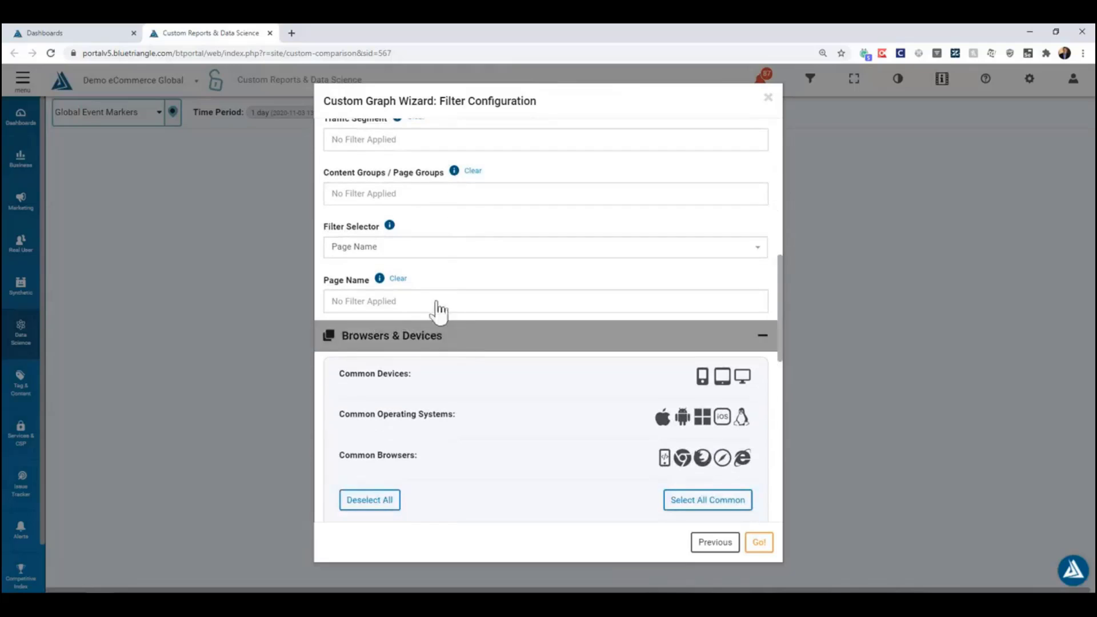
pyautogui.click(411, 303)
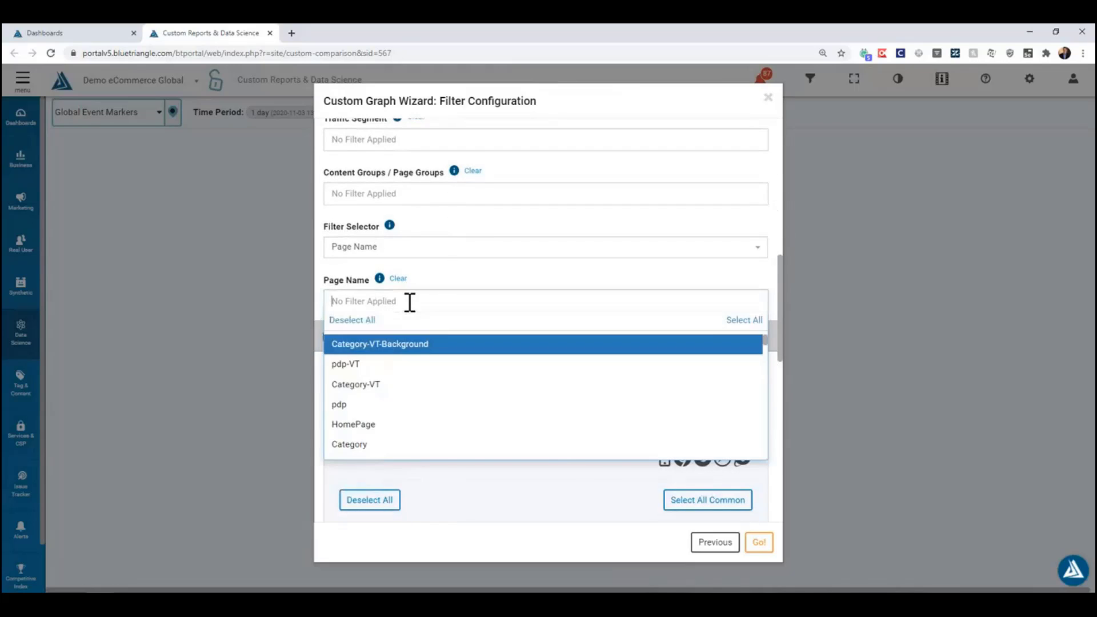
pyautogui.click(376, 425)
pyautogui.click(440, 283)
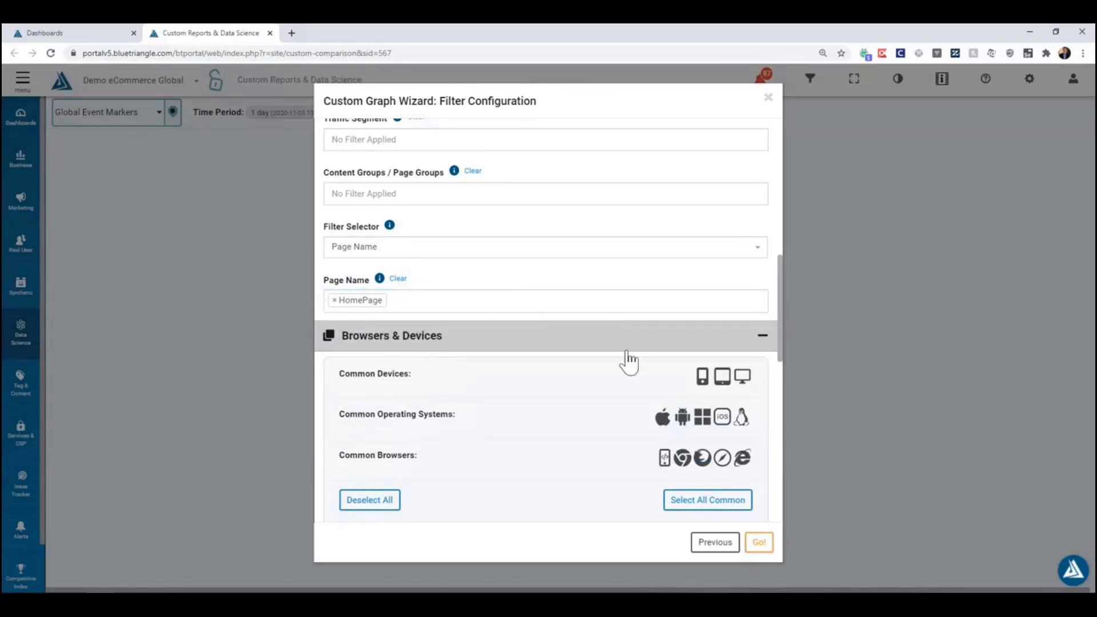
pyautogui.click(765, 547)
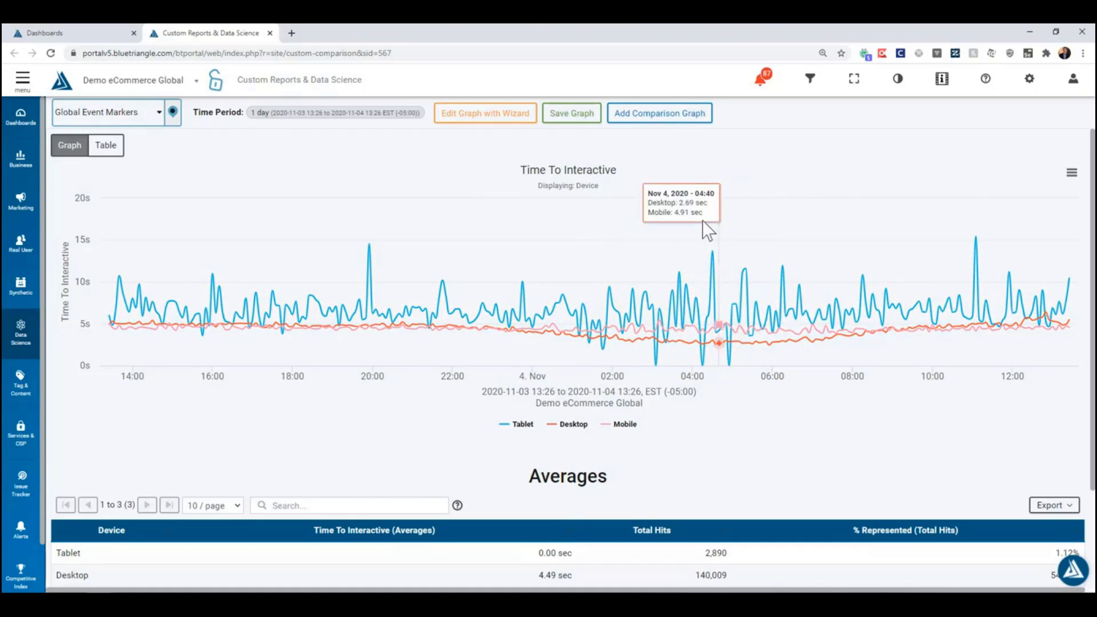
# - Save the generated graph as a dashboard widget named "Demo Custom Graph - TTI Homepage by Device"
pyautogui.scroll(-2, 649, 271)
pyautogui.scroll(1, 646, 272)
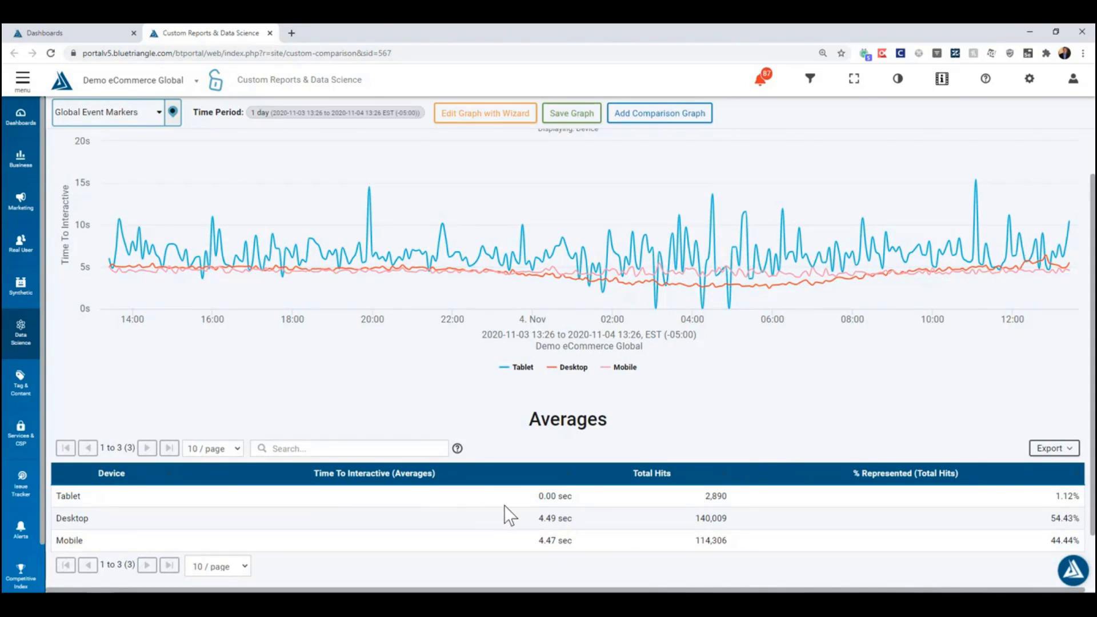
pyautogui.scroll(1, 589, 428)
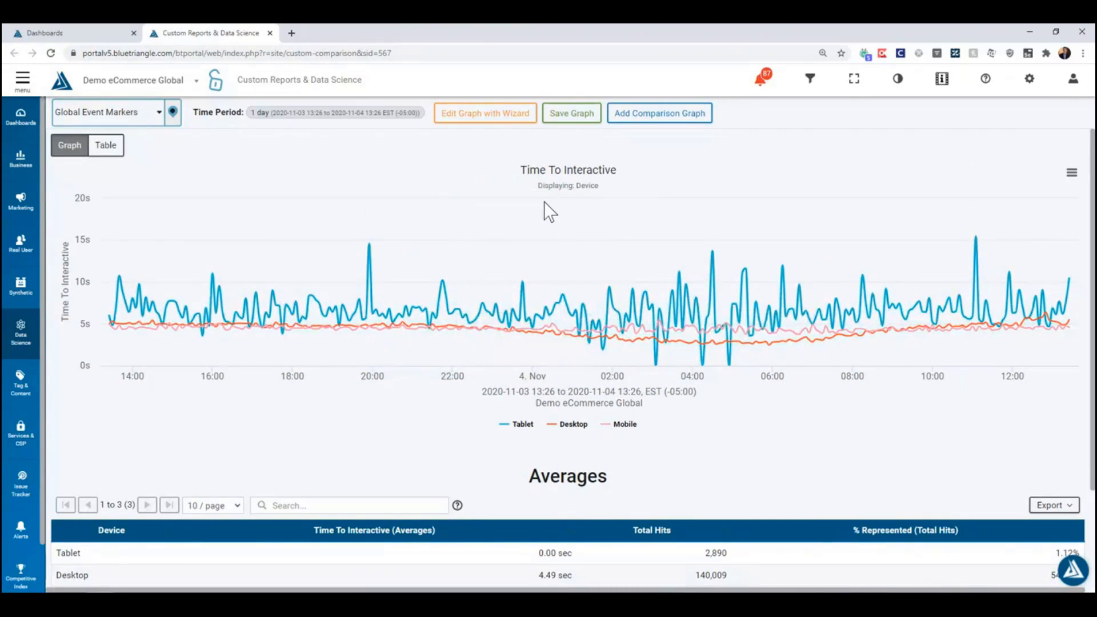
pyautogui.click(571, 114)
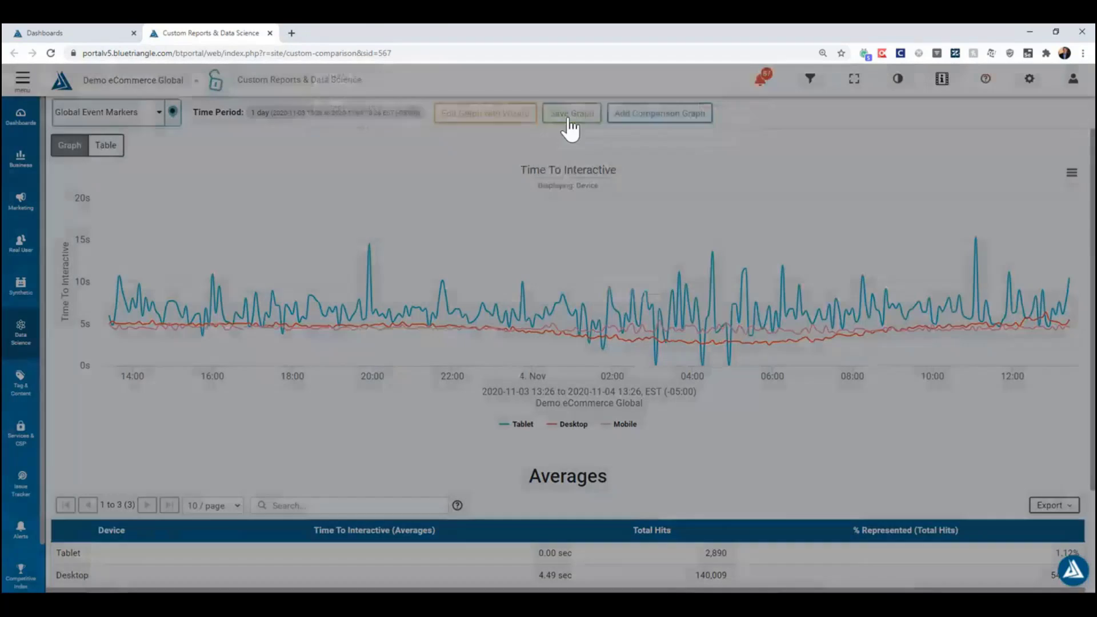
pyautogui.click(411, 153)
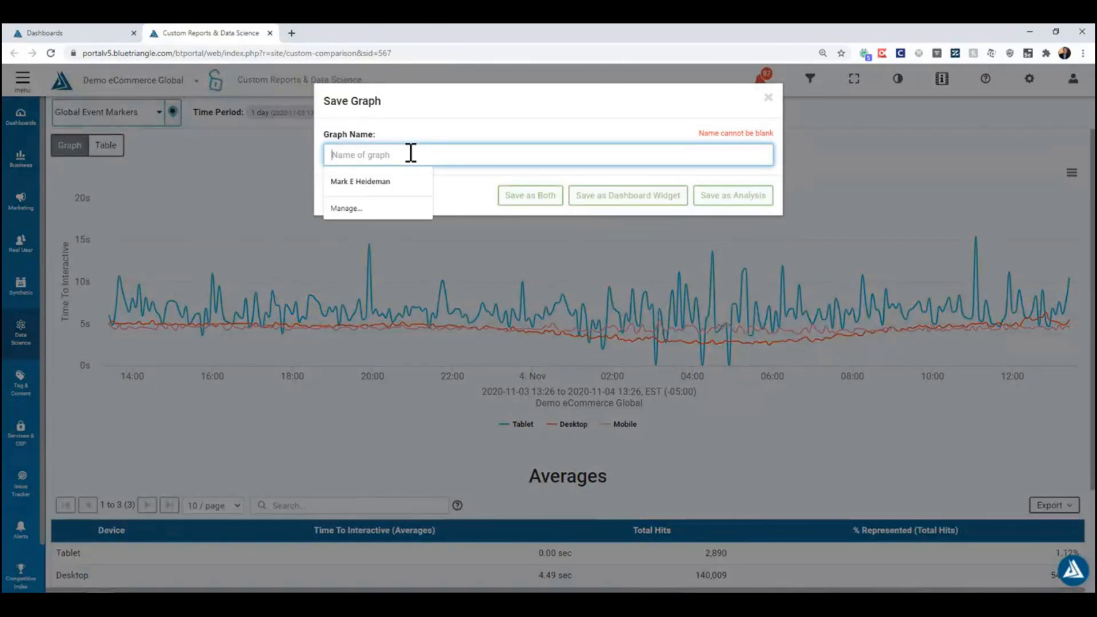
pyautogui.write('Demo')
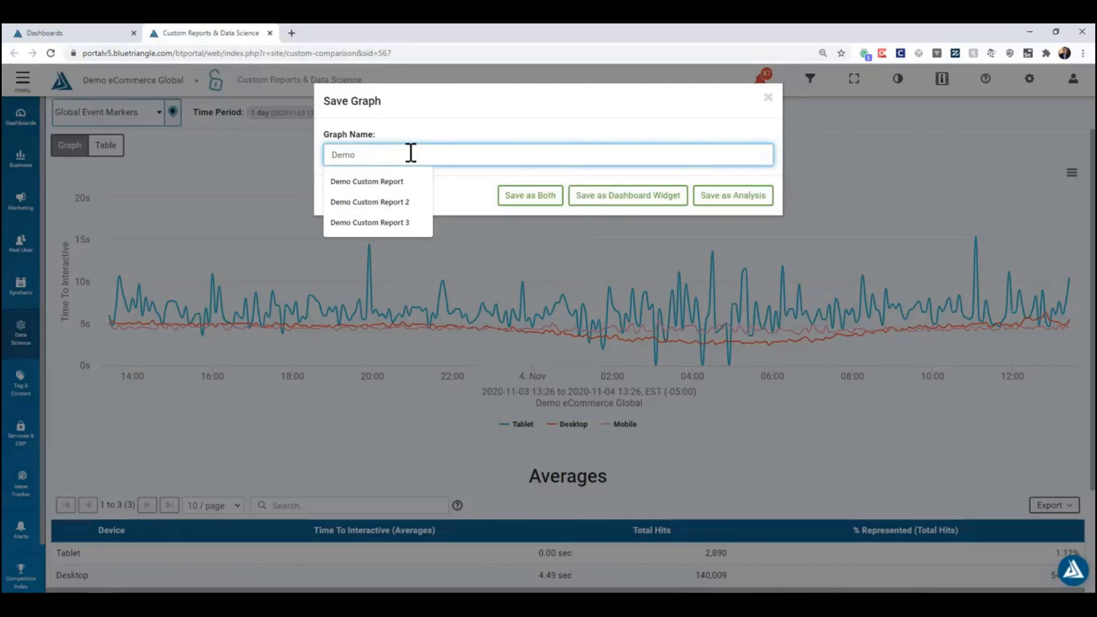
pyautogui.write('Custom Graph - TTI')
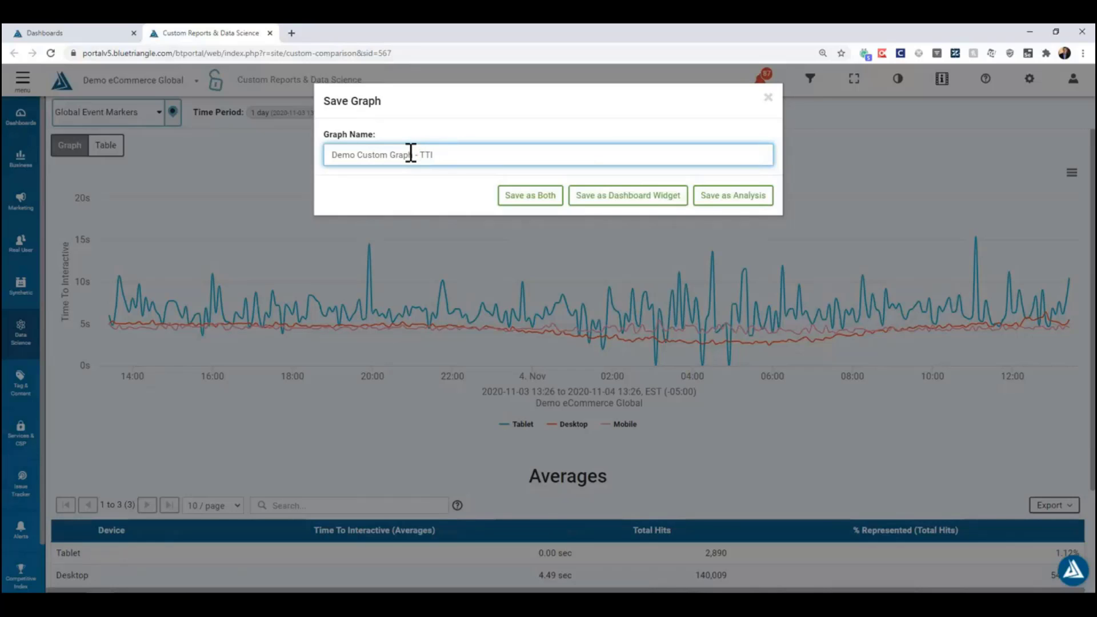
pyautogui.write('Homepage by Device')
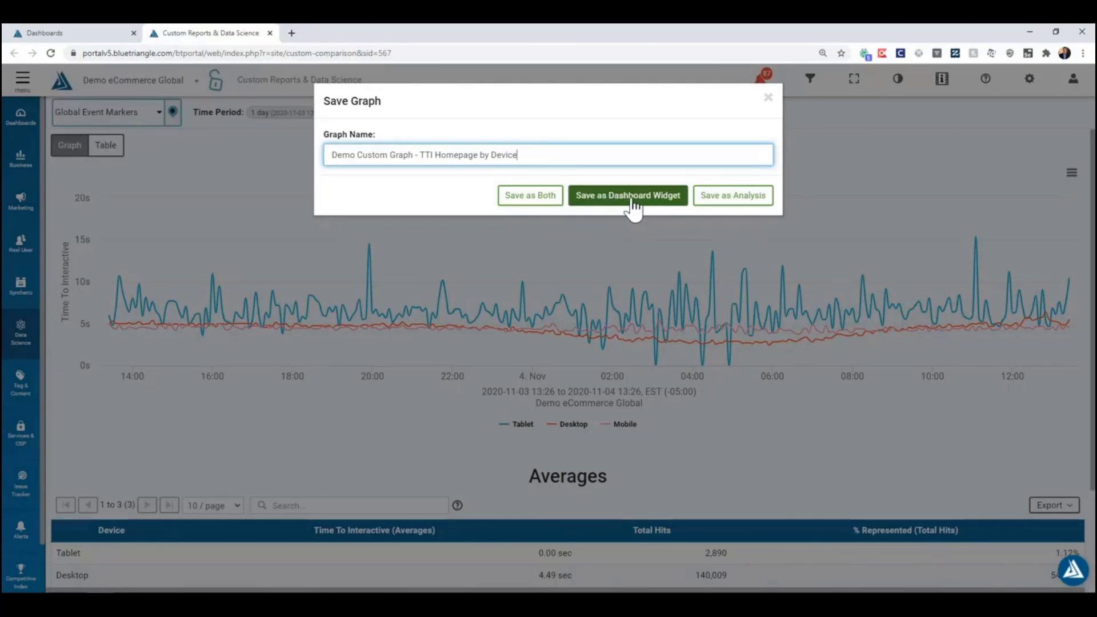
pyautogui.click(631, 200)
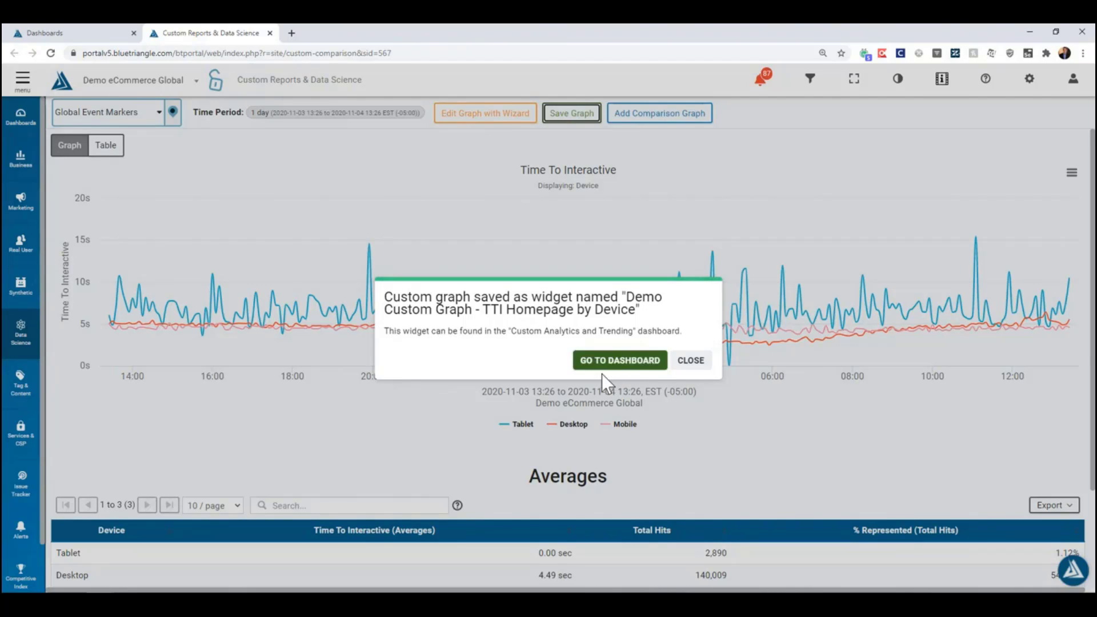
# - Go to the saved widget's Custom Analytics and Trending dashboard and set its time range to the last 3 hours
pyautogui.click(624, 364)
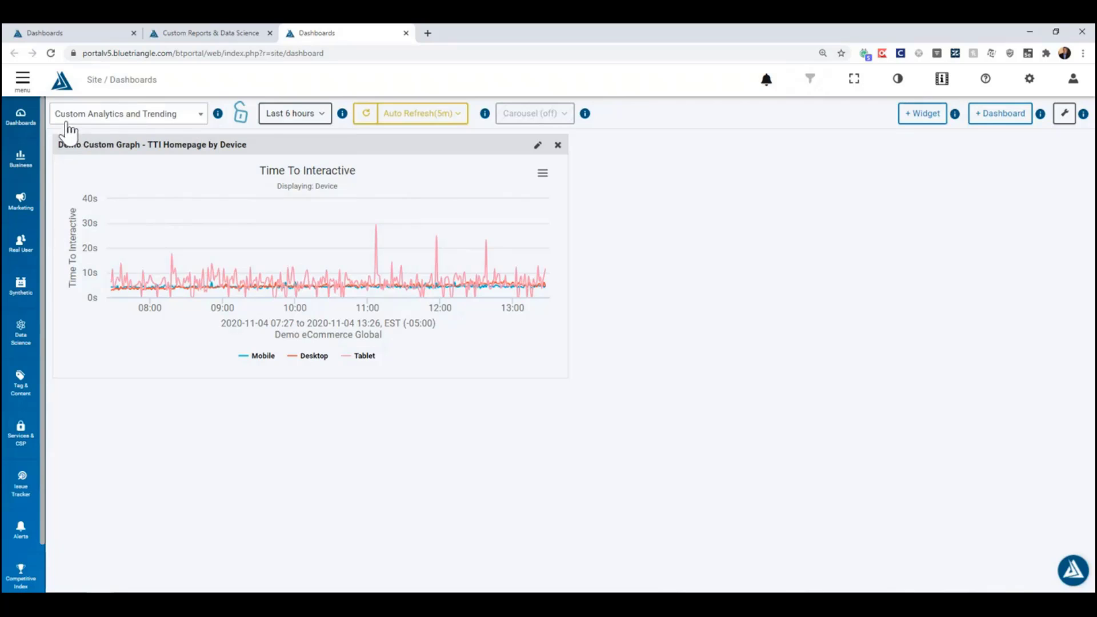
pyautogui.click(167, 121)
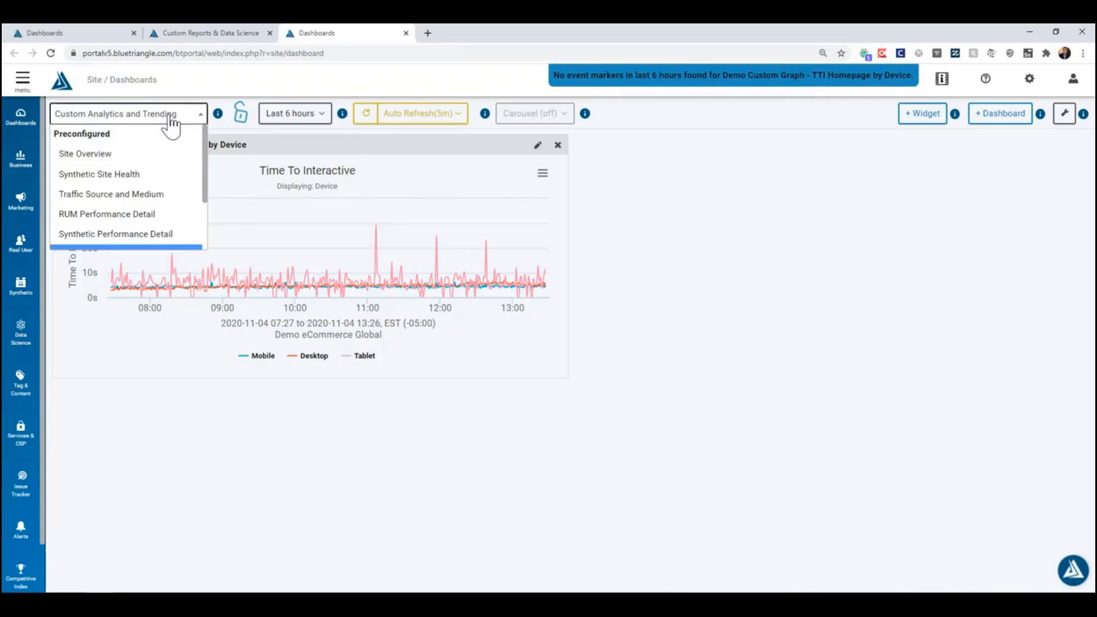
pyautogui.scroll(-1, 171, 179)
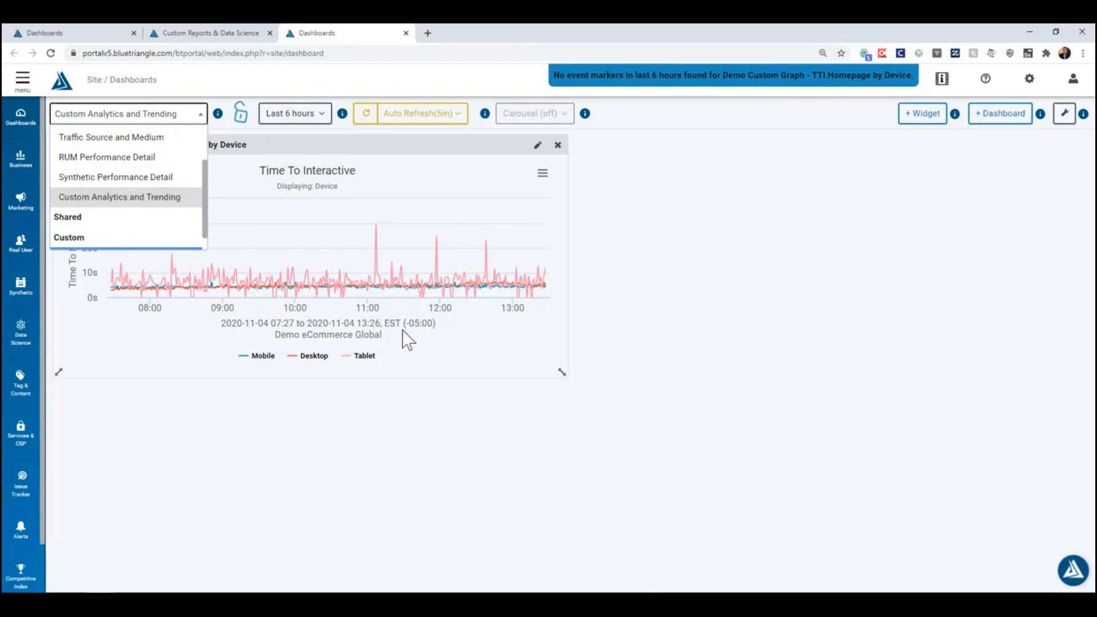
pyautogui.click(285, 252)
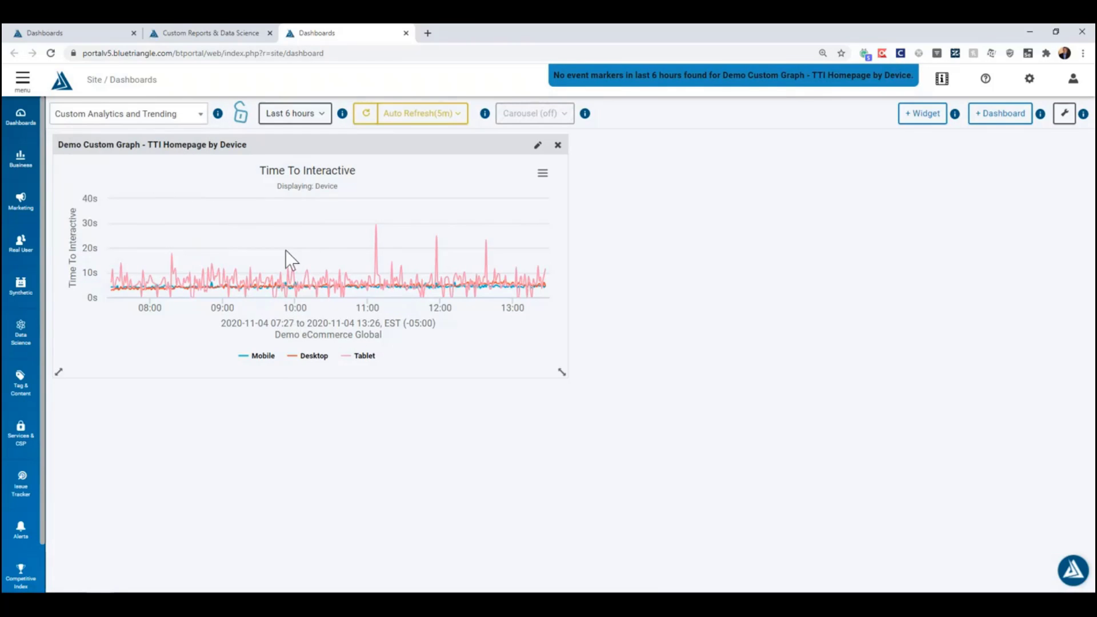
pyautogui.click(323, 116)
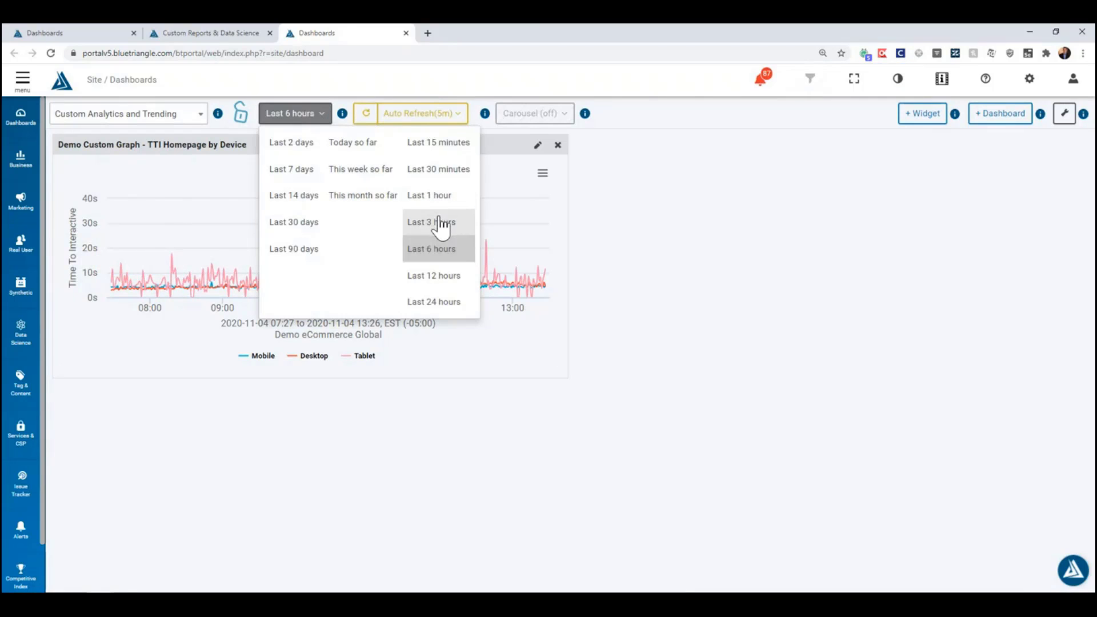
pyautogui.click(438, 224)
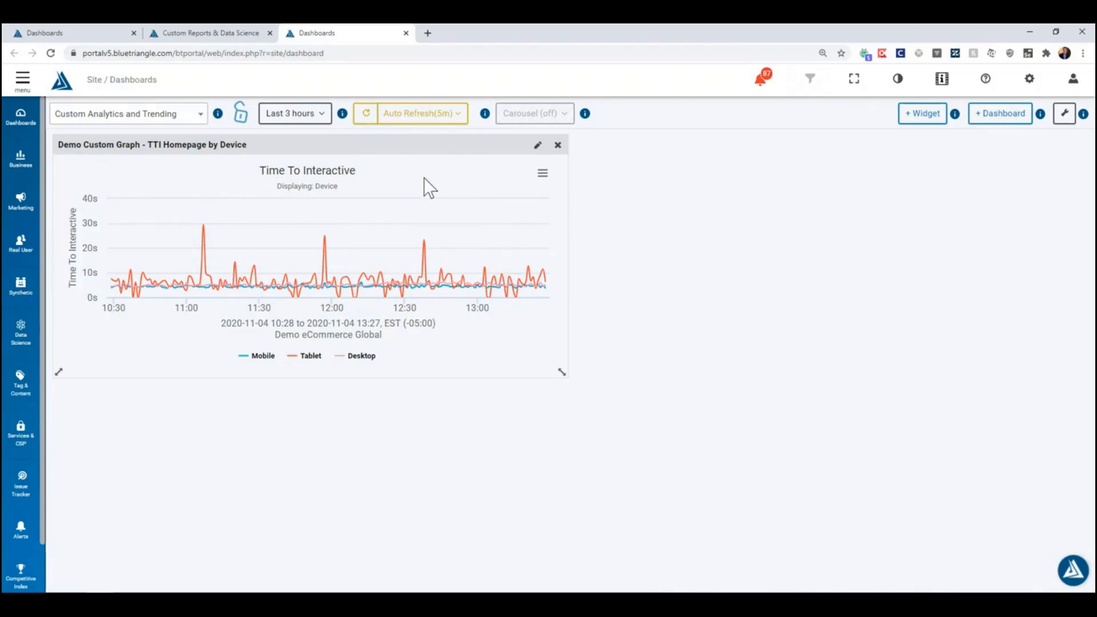
# - Return to the Custom Reports & Data Science page, reload it and start another custom line graph from Real User data
pyautogui.click(208, 32)
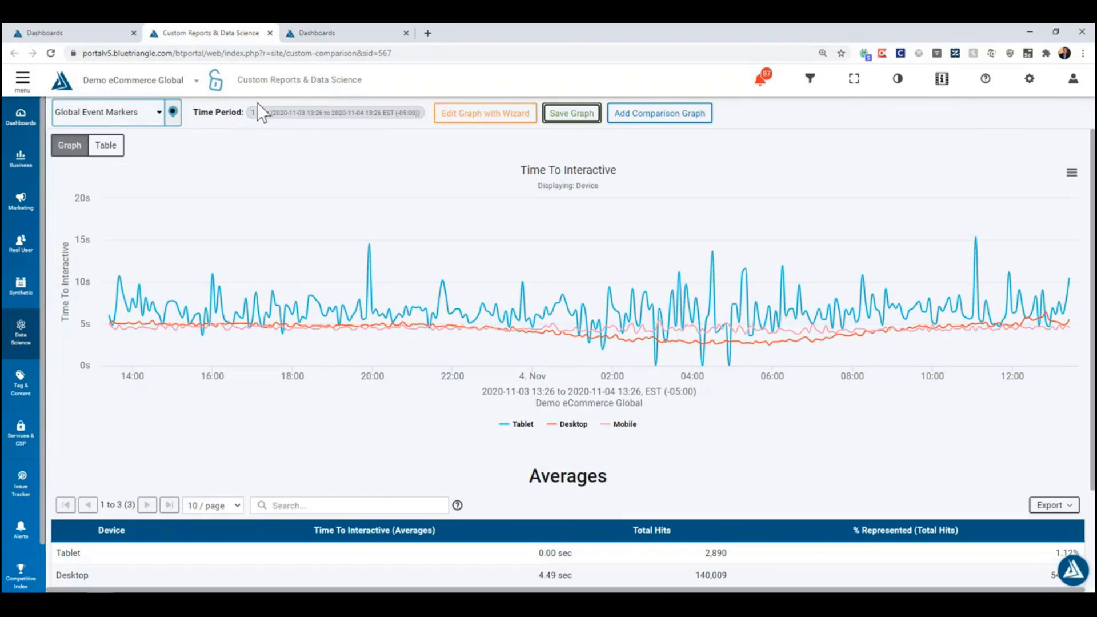
pyautogui.click(51, 53)
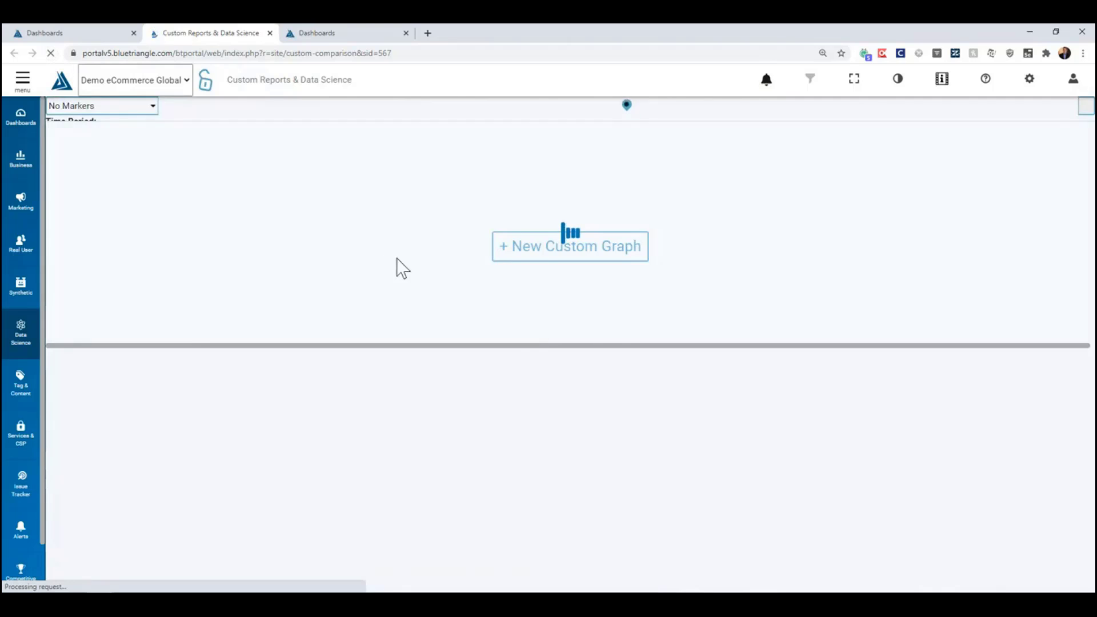
pyautogui.click(573, 268)
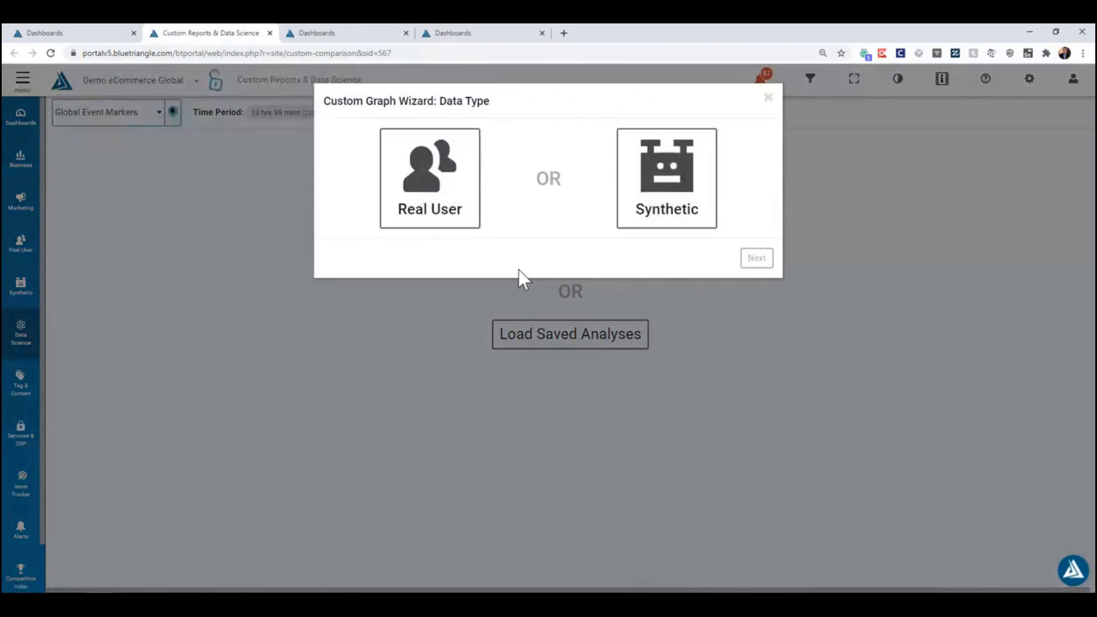
pyautogui.click(449, 209)
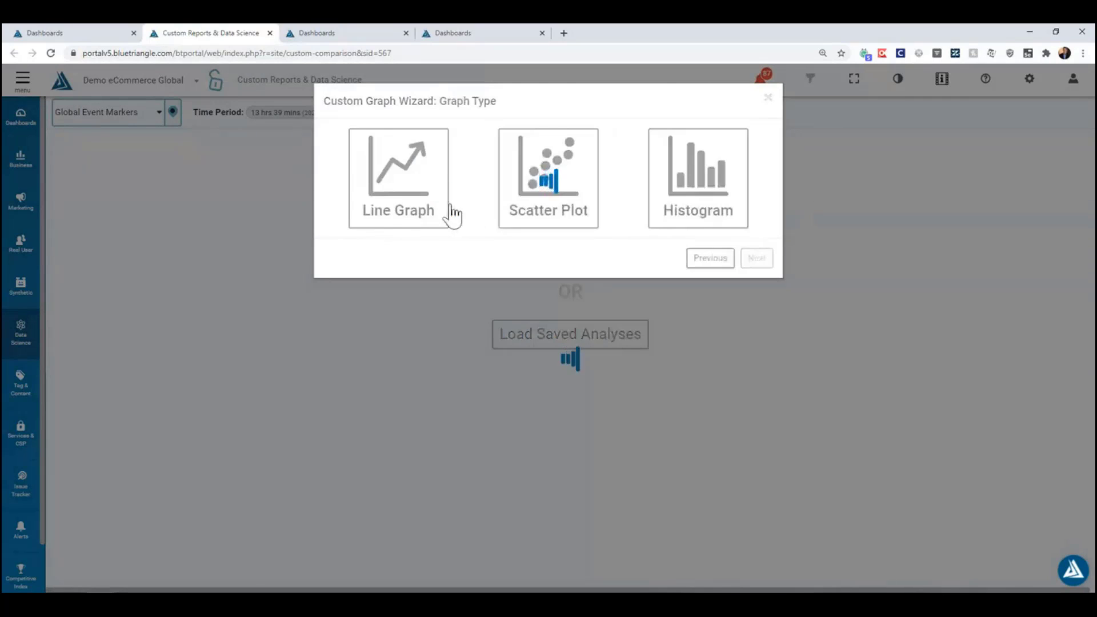
pyautogui.click(419, 186)
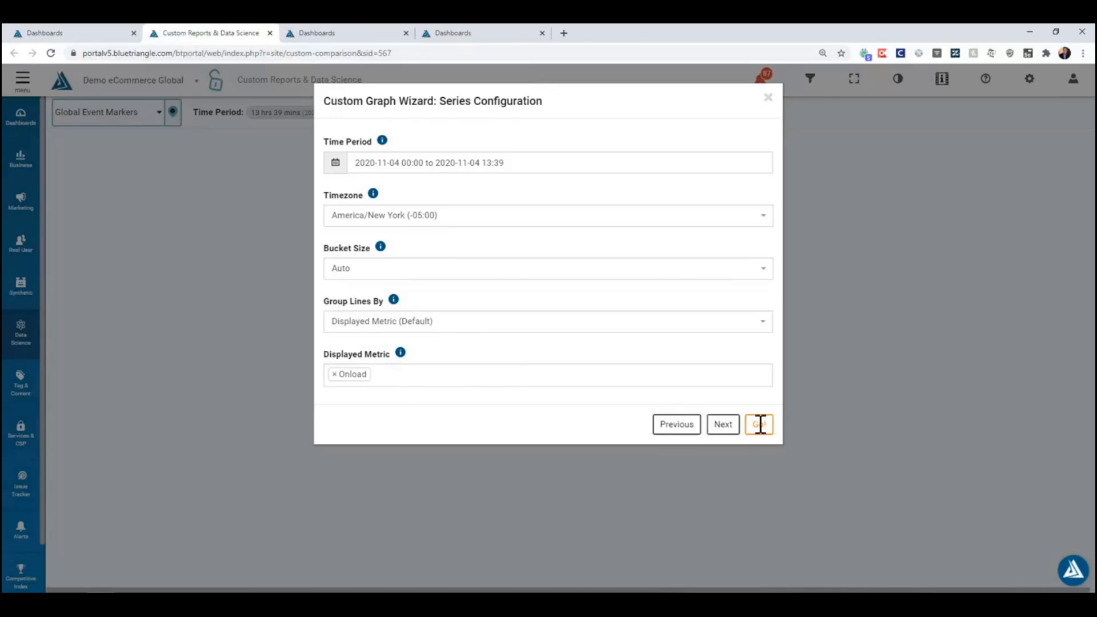
# - Keep the default Onload series settings, review the filter configuration without applying any filters, and generate the graph
pyautogui.click(734, 429)
pyautogui.scroll(-6, 580, 411)
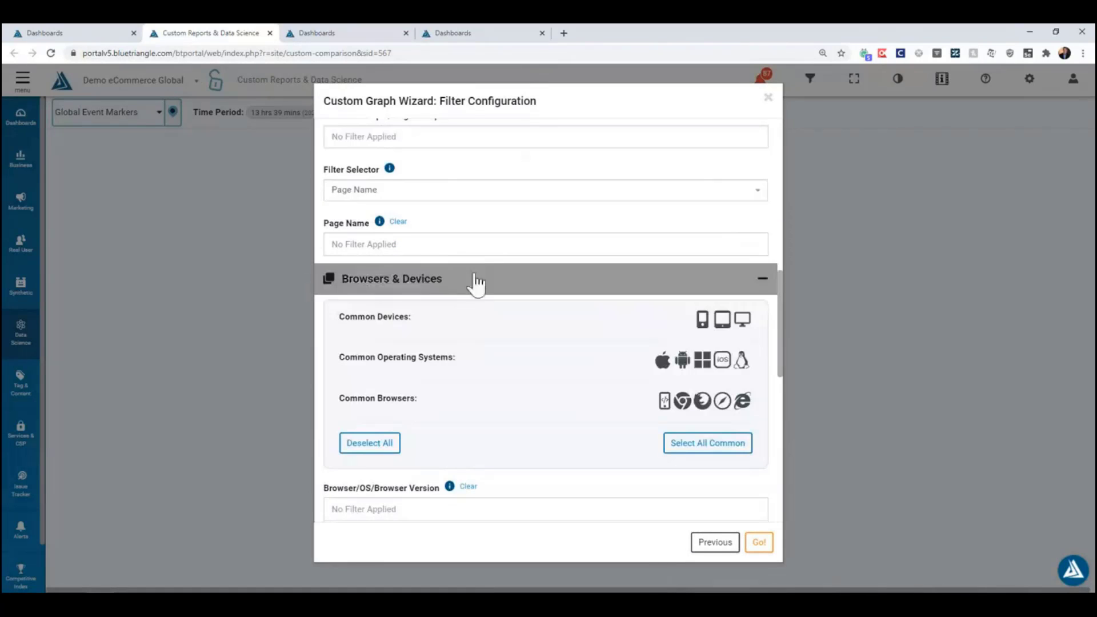
pyautogui.scroll(-8, 511, 323)
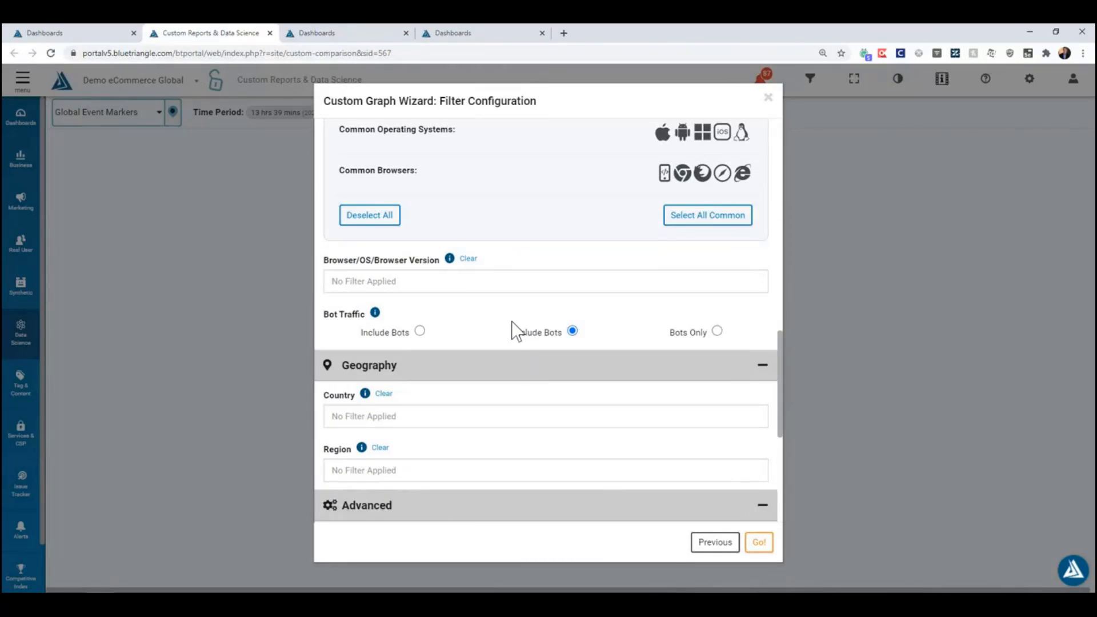
pyautogui.scroll(-1, 517, 332)
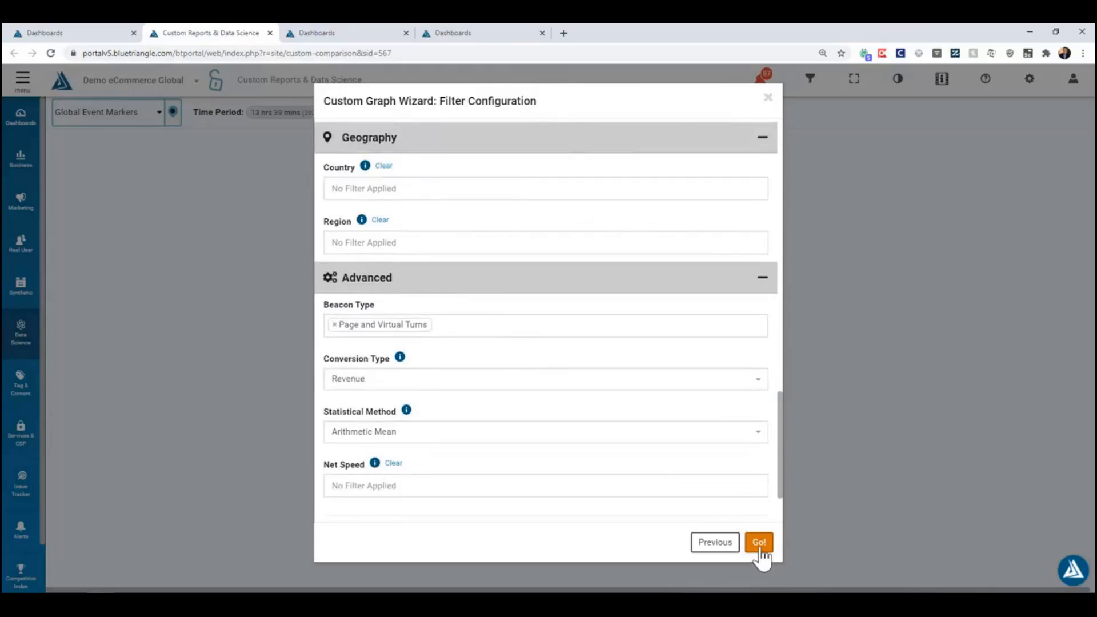
pyautogui.click(759, 545)
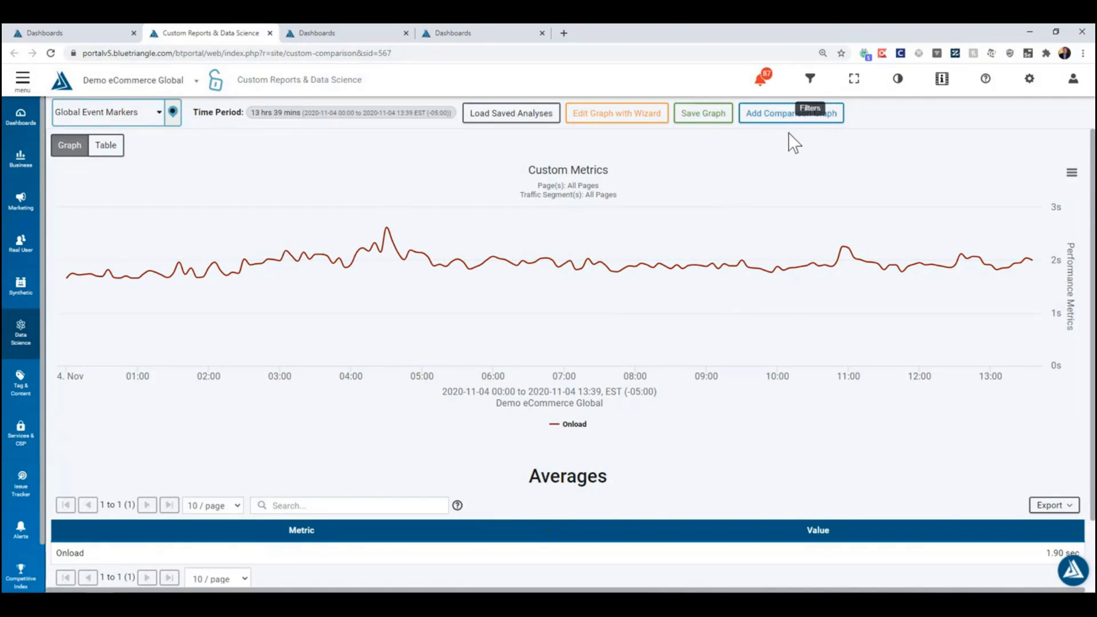
pyautogui.click(810, 83)
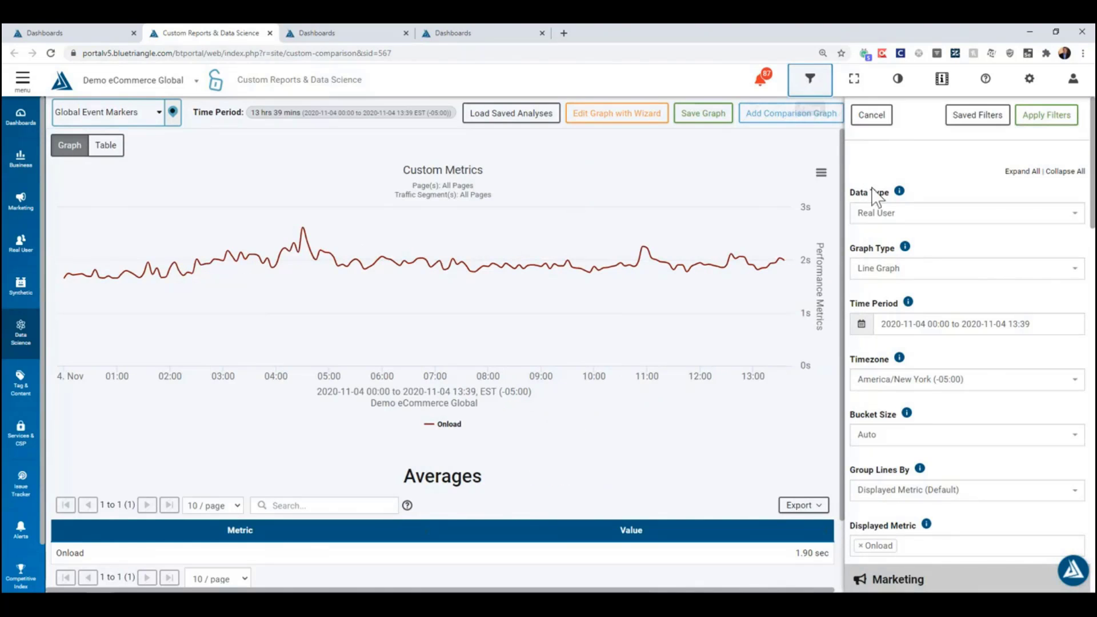
pyautogui.click(880, 124)
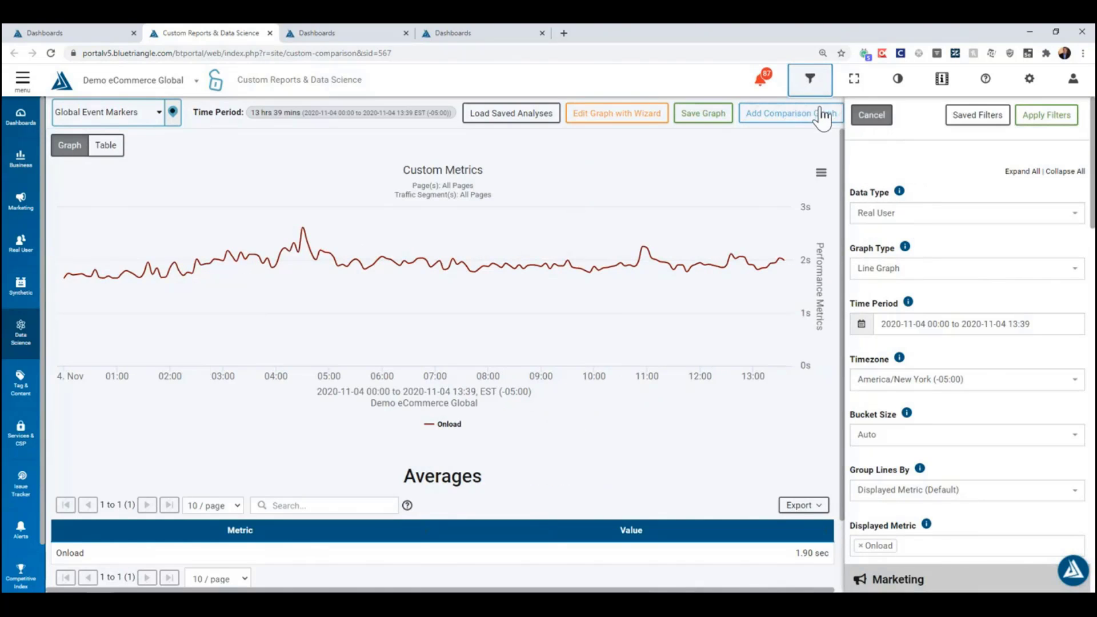
pyautogui.click(816, 91)
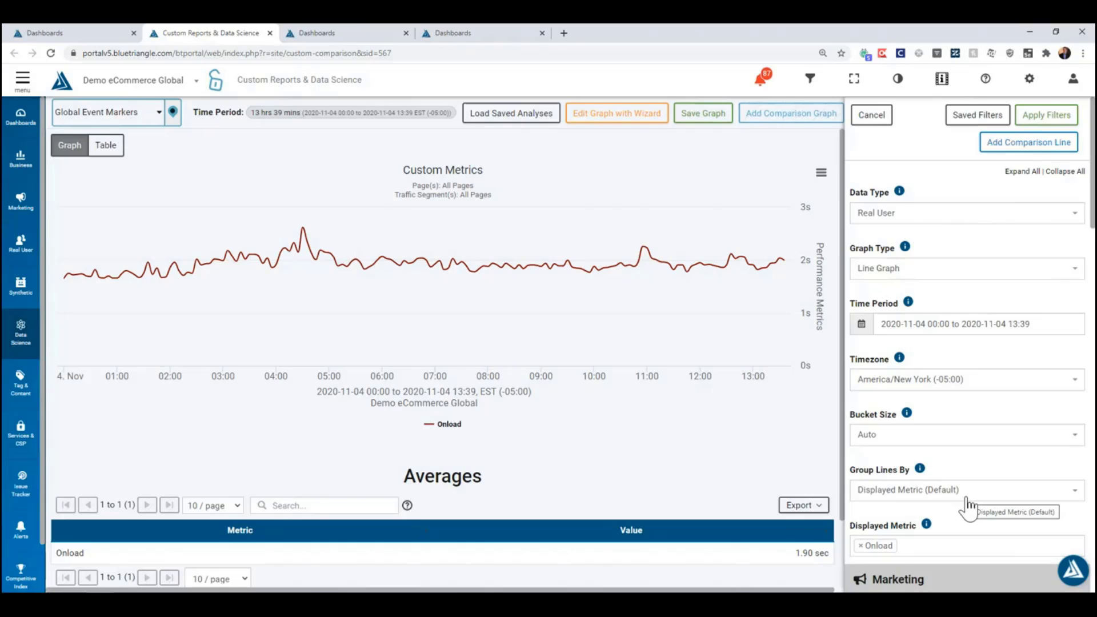
pyautogui.click(1020, 150)
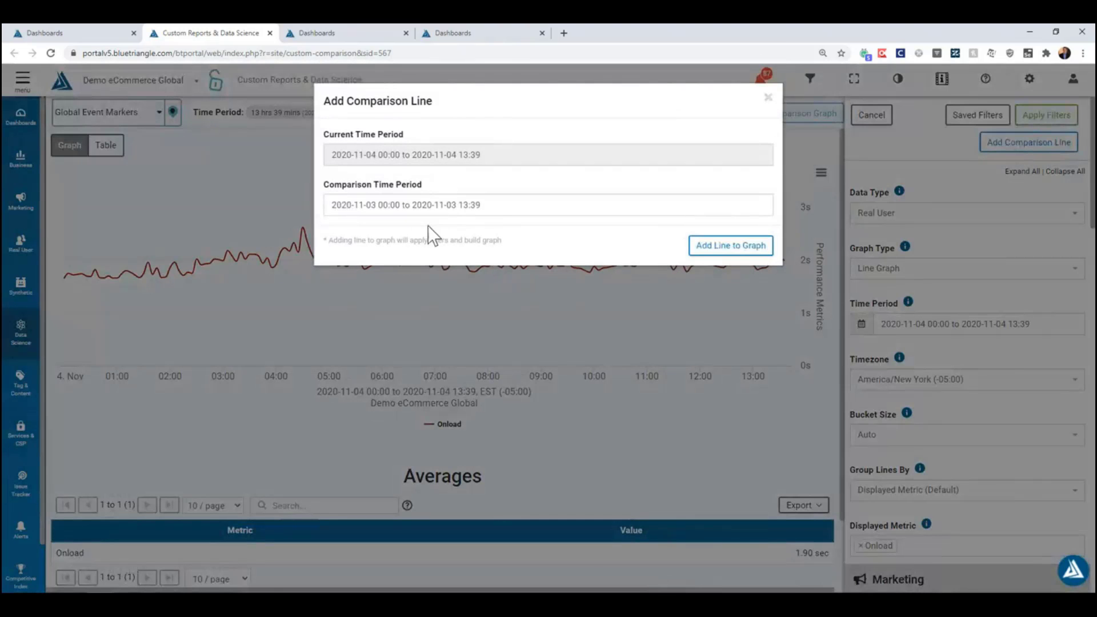
pyautogui.click(491, 209)
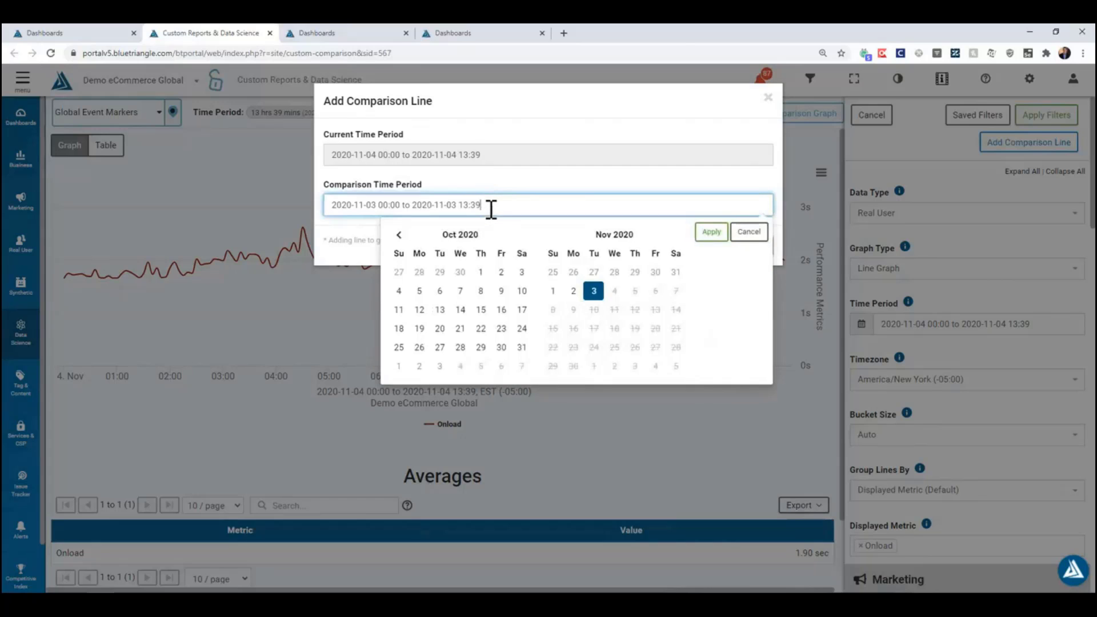
pyautogui.doubleClick(399, 235)
pyautogui.tripleClick(399, 235)
pyautogui.doubleClick(399, 235)
pyautogui.doubleClick(399, 234)
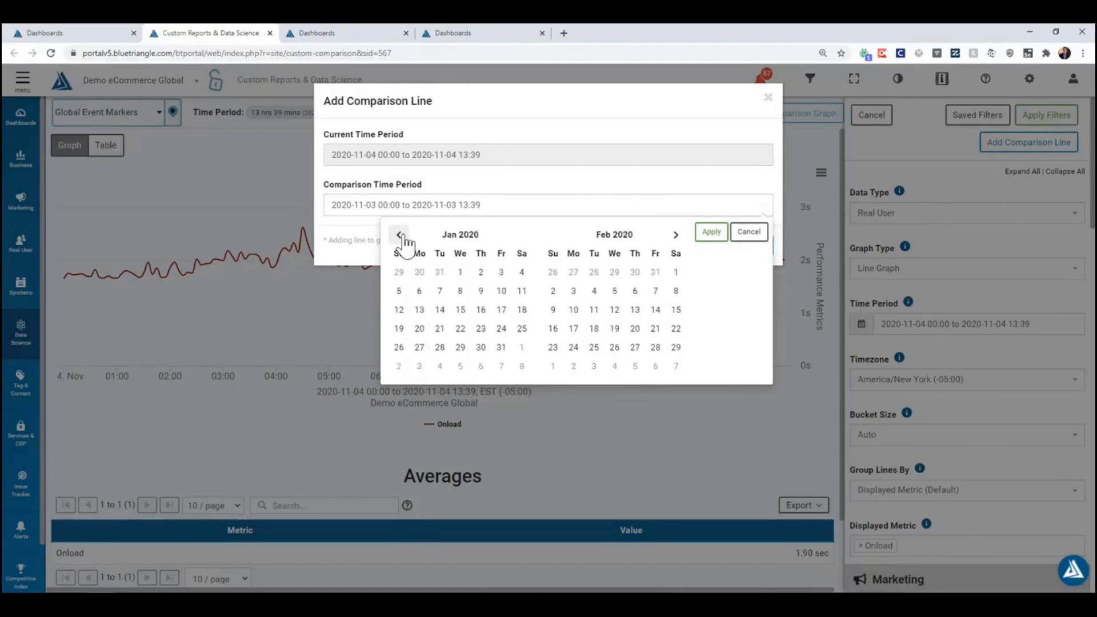
pyautogui.click(400, 235)
pyautogui.click(400, 234)
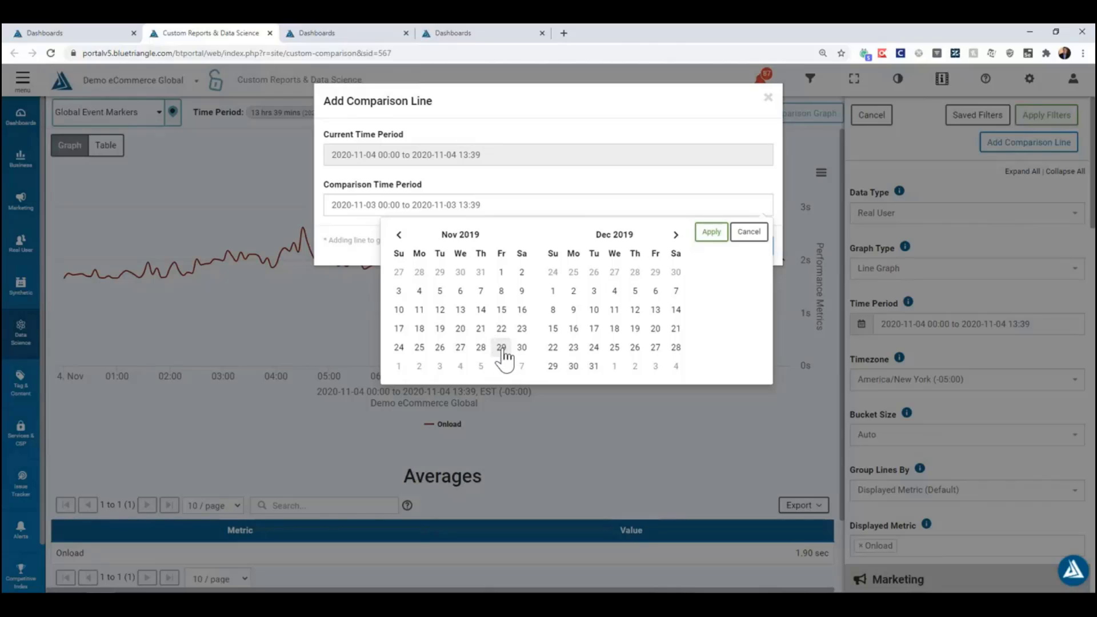
pyautogui.click(501, 348)
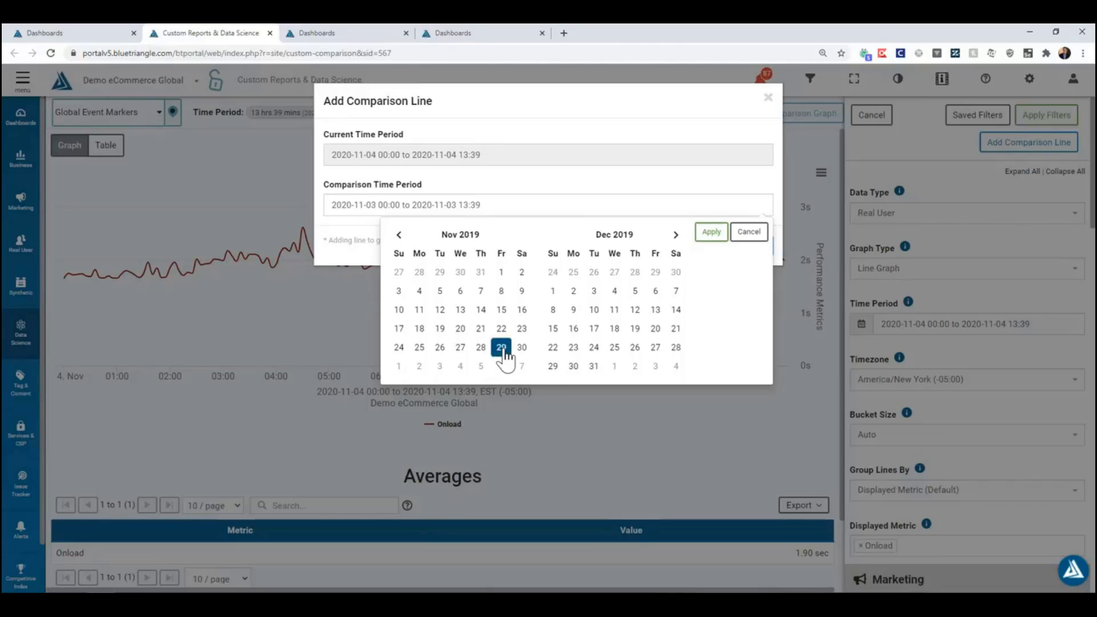
pyautogui.click(711, 231)
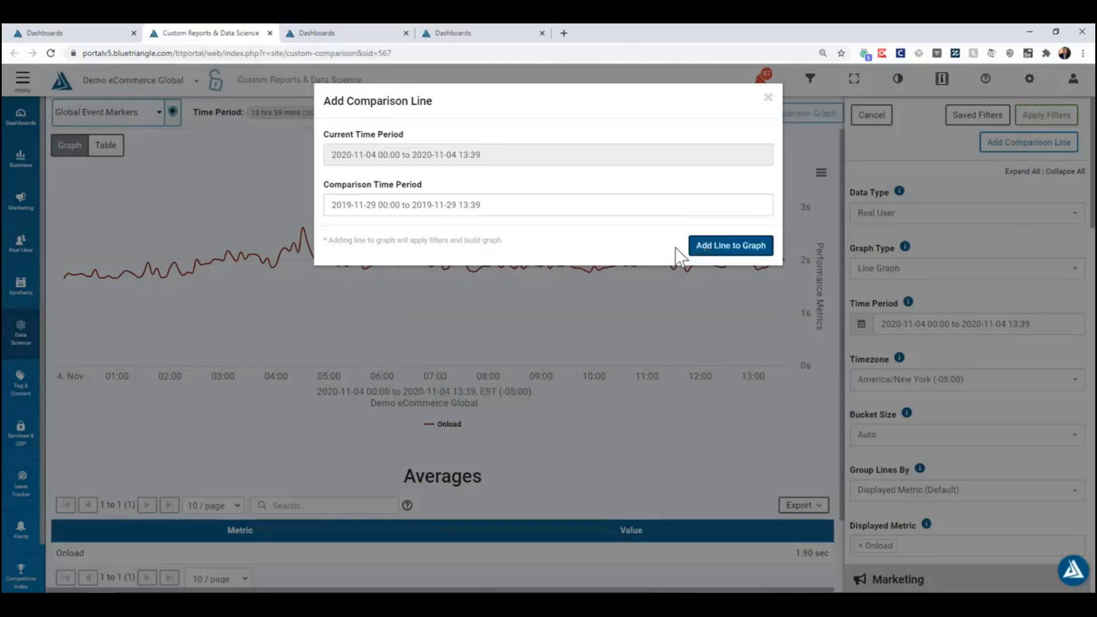
pyautogui.click(729, 251)
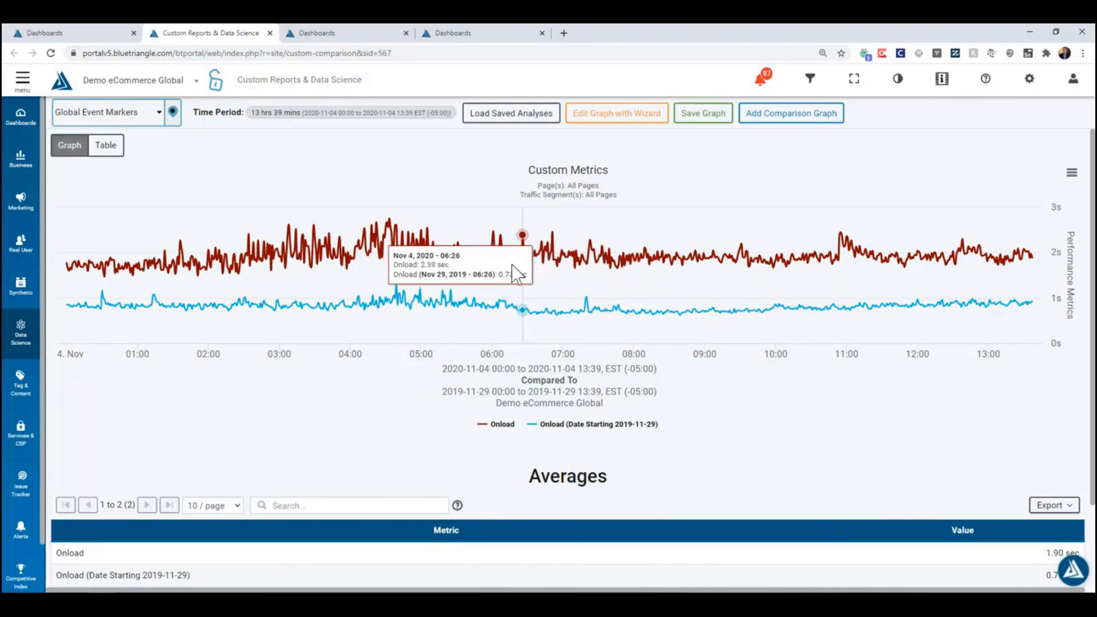
# - Save the graph as both an analysis and a dashboard widget named "Demo Custom Graph - Today v Black Friday Last Year", staying on this page
pyautogui.click(711, 122)
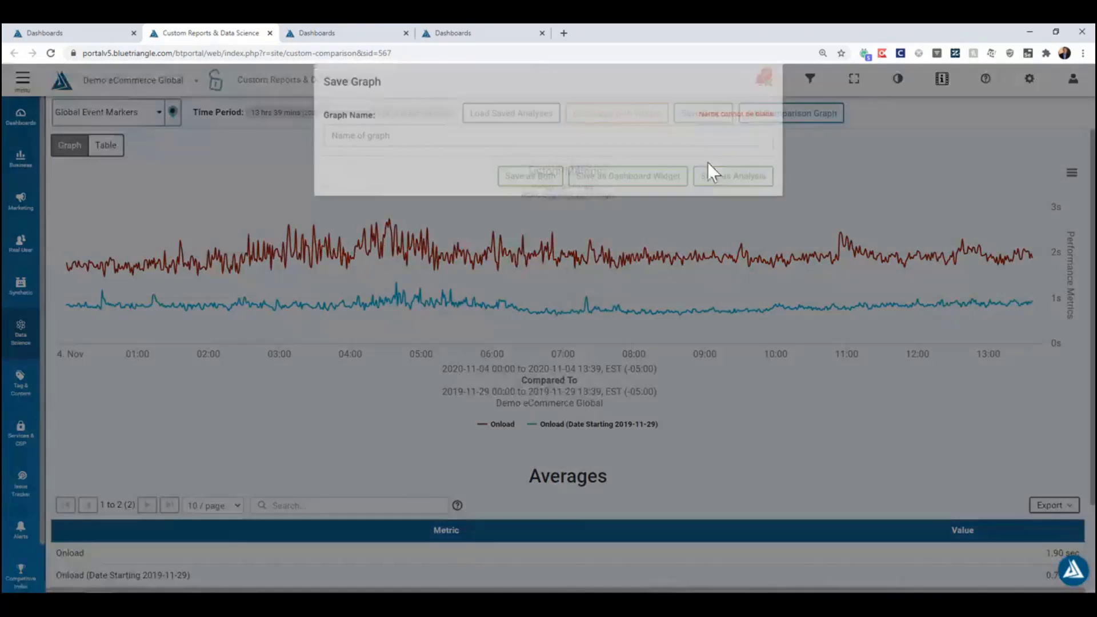
pyautogui.click(453, 151)
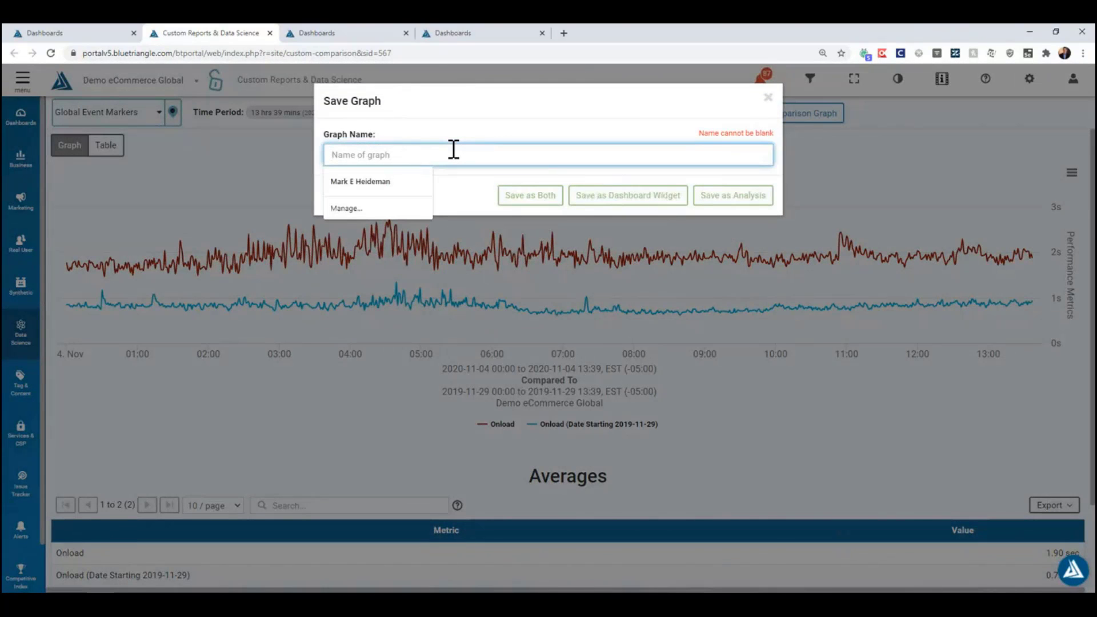
pyautogui.write('Demo Cust')
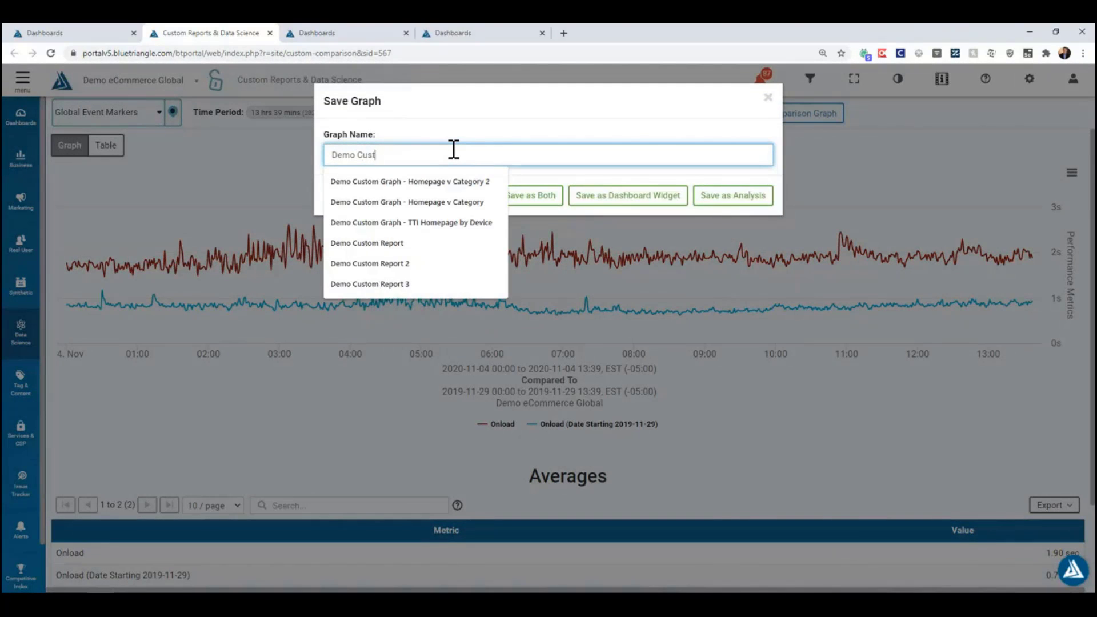
pyautogui.write('om Graph')
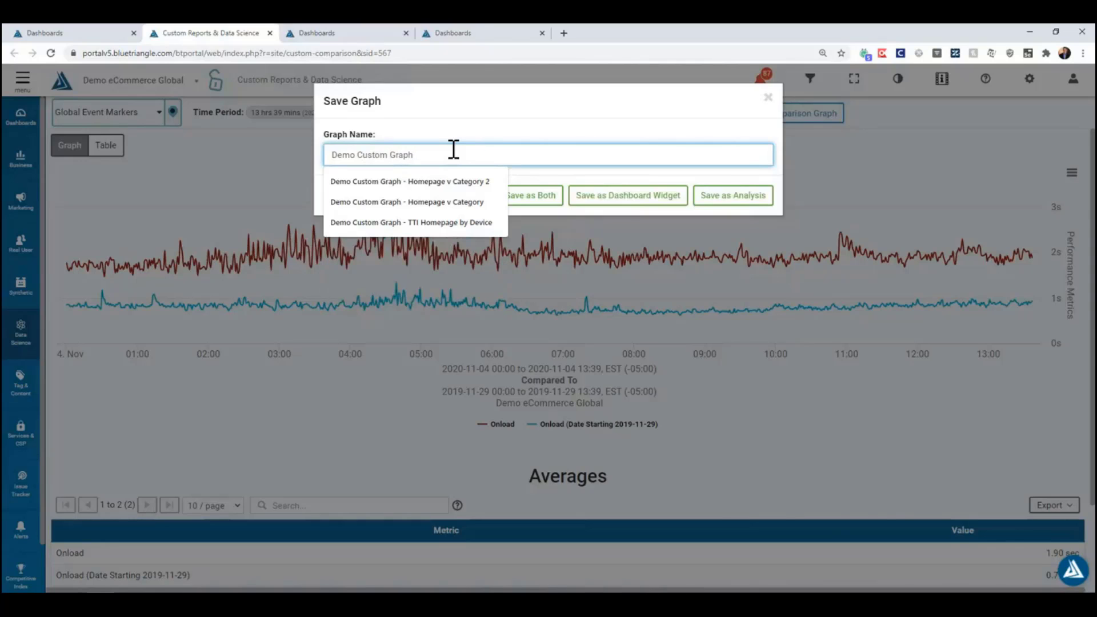
pyautogui.write(' - Today v')
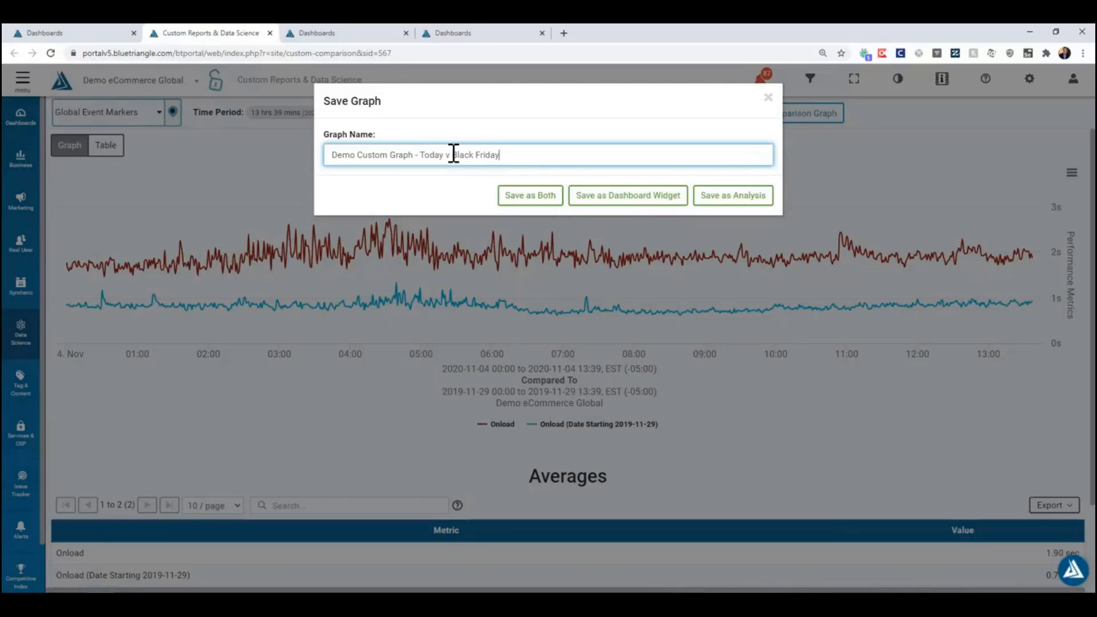
pyautogui.write('Black Friday Last Year')
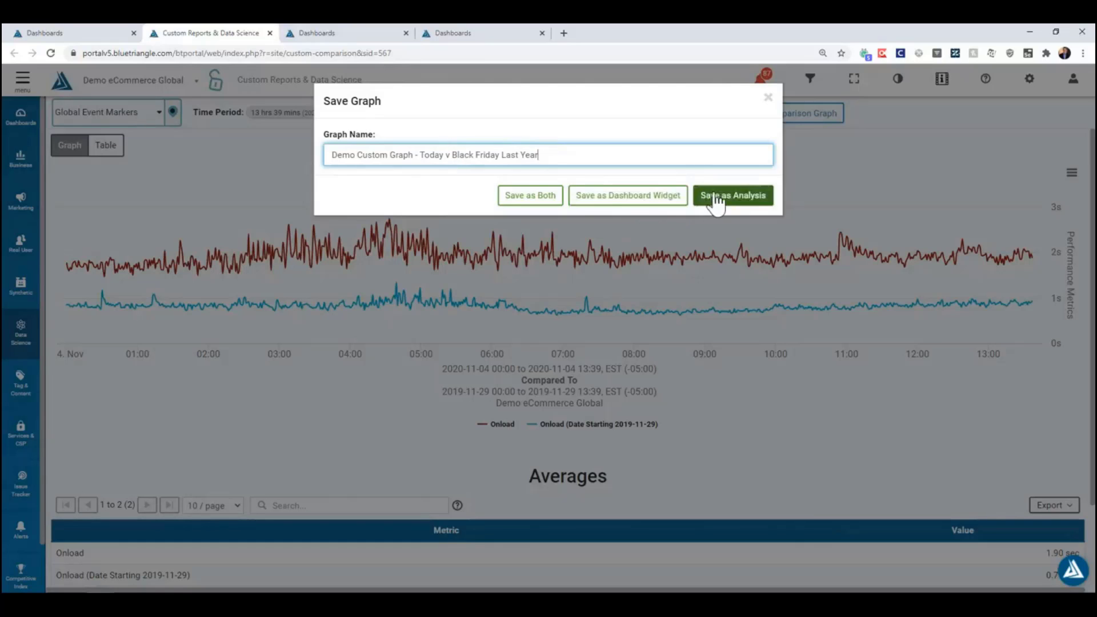
pyautogui.click(533, 205)
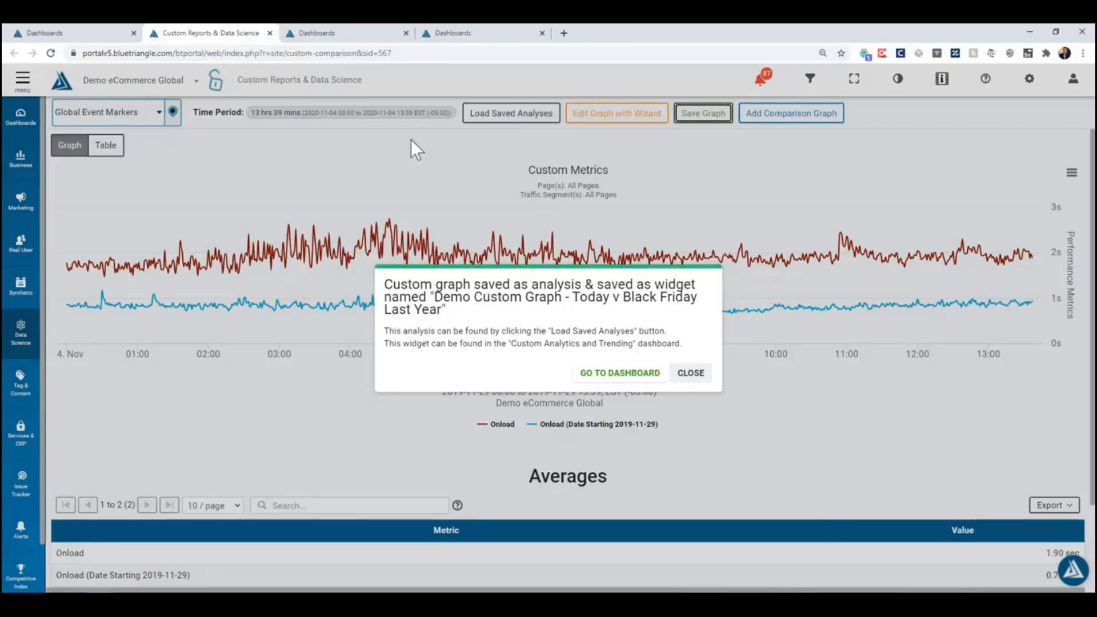
pyautogui.click(620, 374)
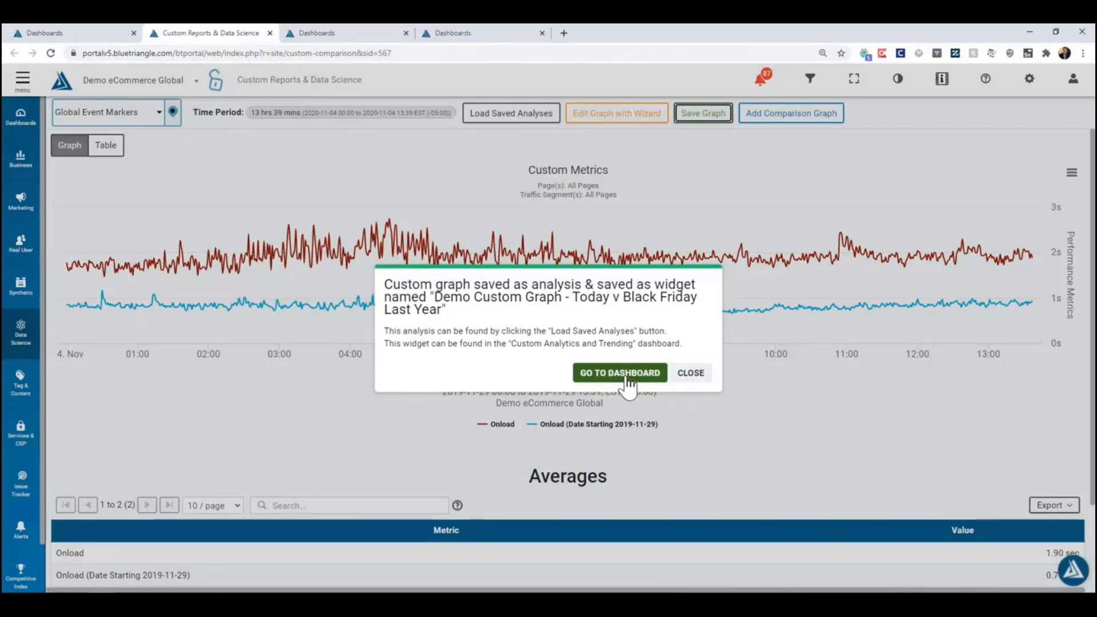
pyautogui.click(692, 372)
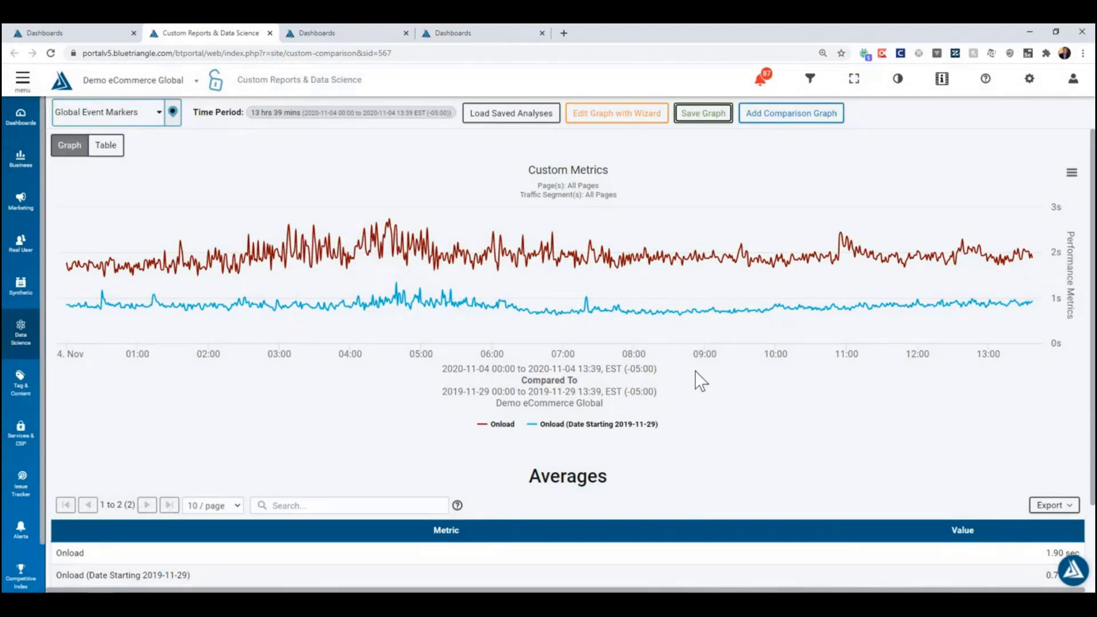
# - Reload the Custom Reports & Data Science page and view the saved analysis "Demo Custom Graph - Today v Black Friday Last Year"
pyautogui.click(50, 53)
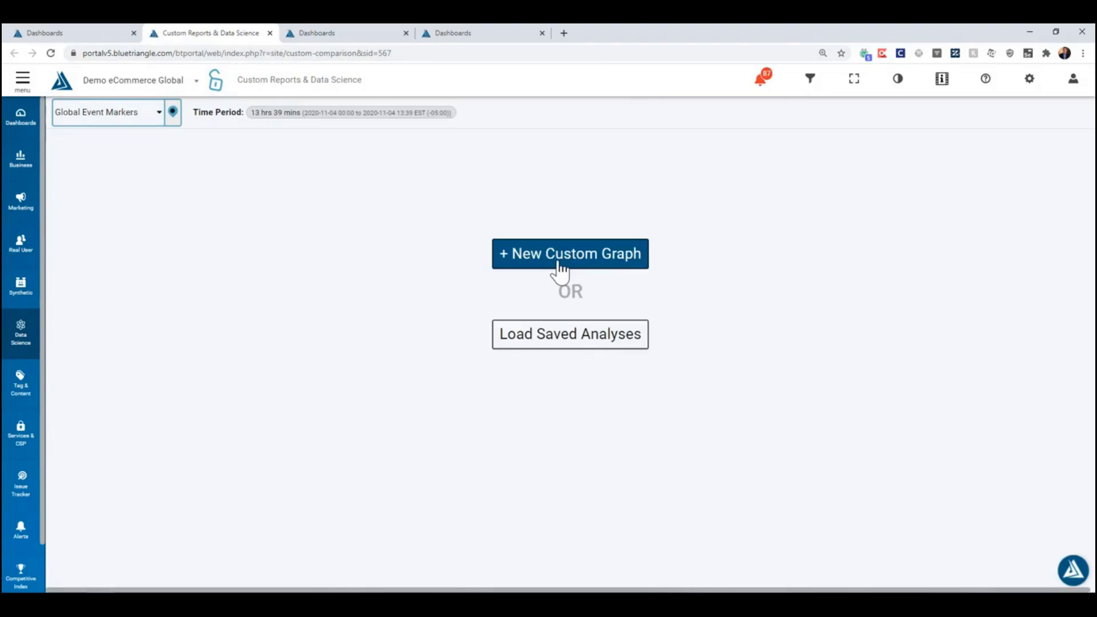
pyautogui.click(580, 344)
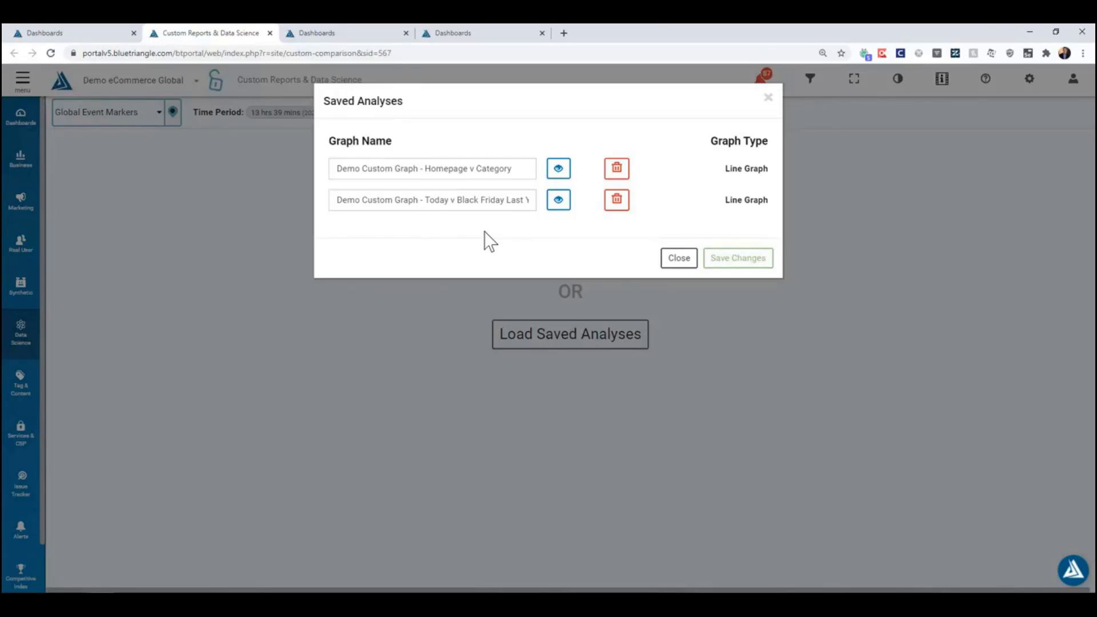
pyautogui.moveTo(340, 201); pyautogui.dragTo(555, 215)
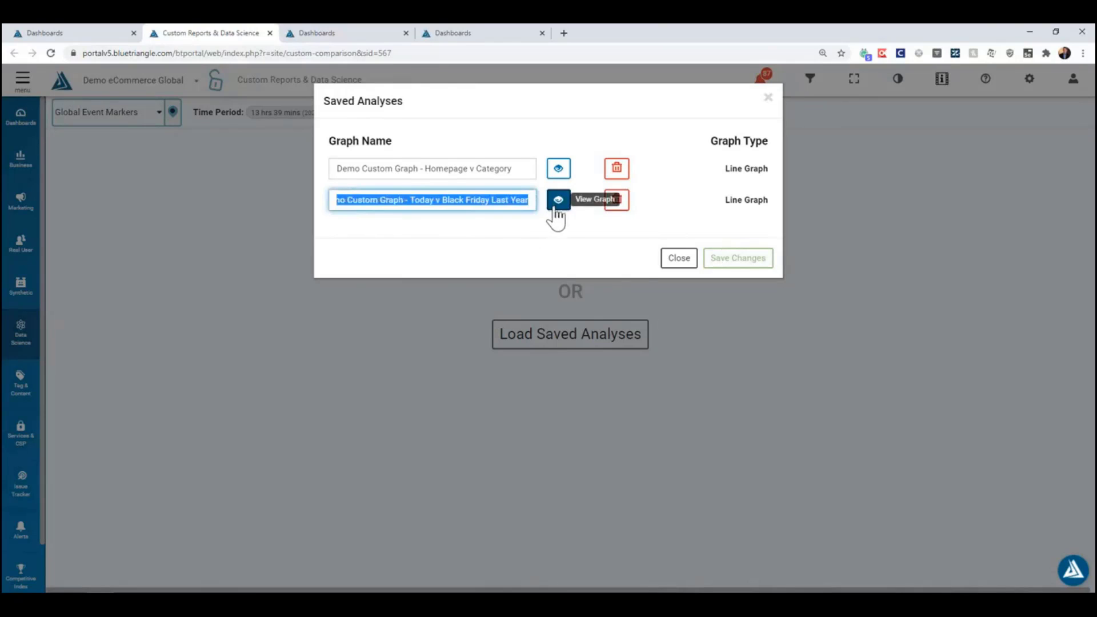
pyautogui.click(549, 237)
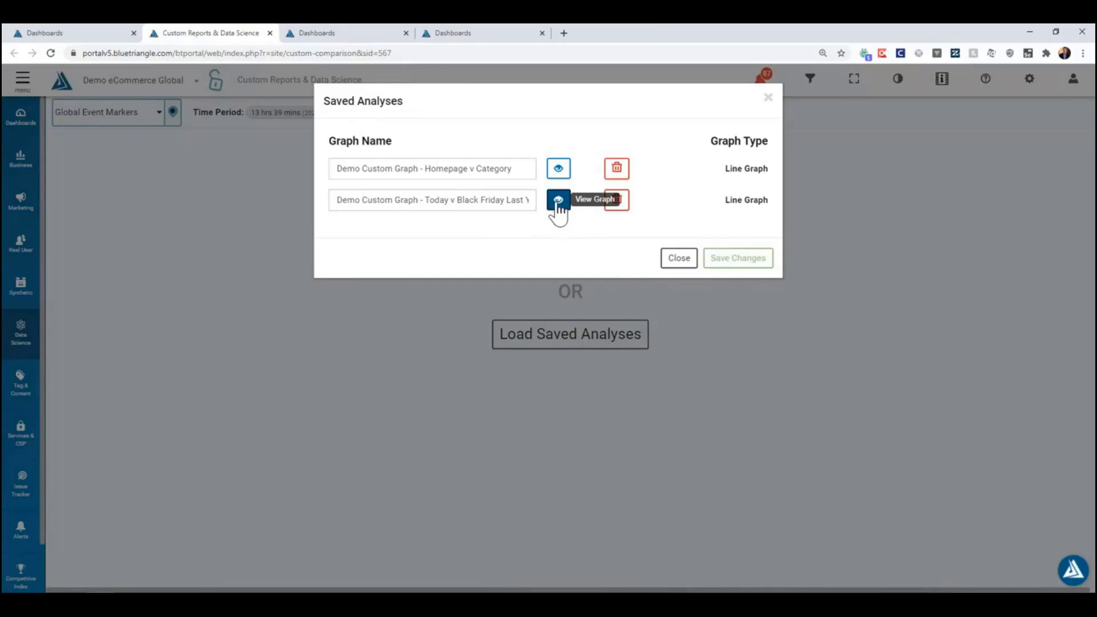
pyautogui.click(558, 206)
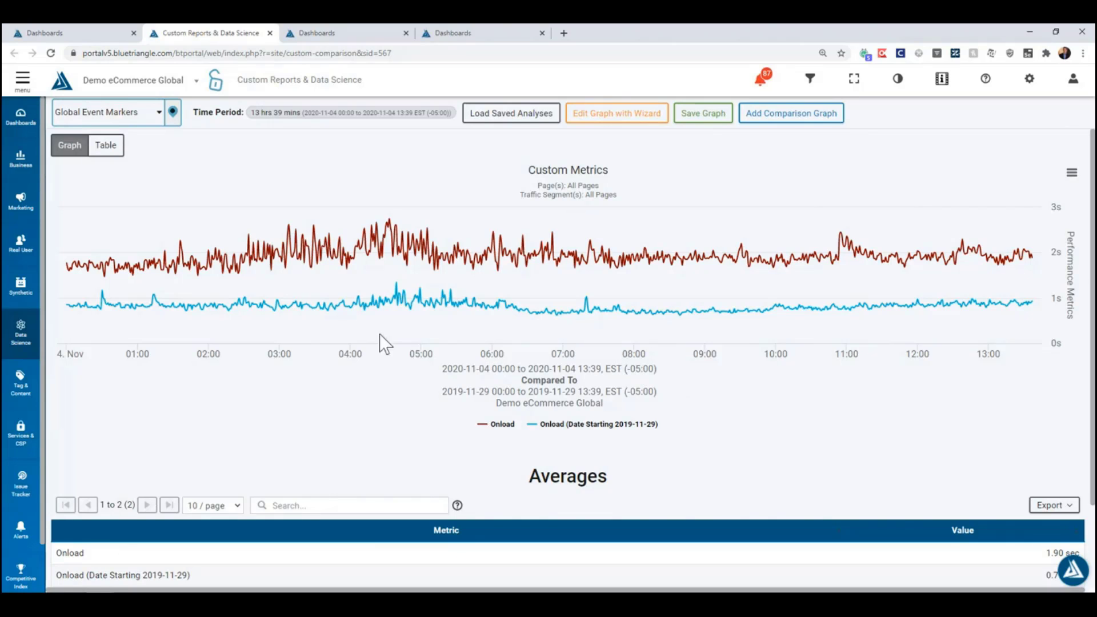
# - Go to the Demo Dashboard 1 page and look through the list of available dashboards
pyautogui.click(101, 29)
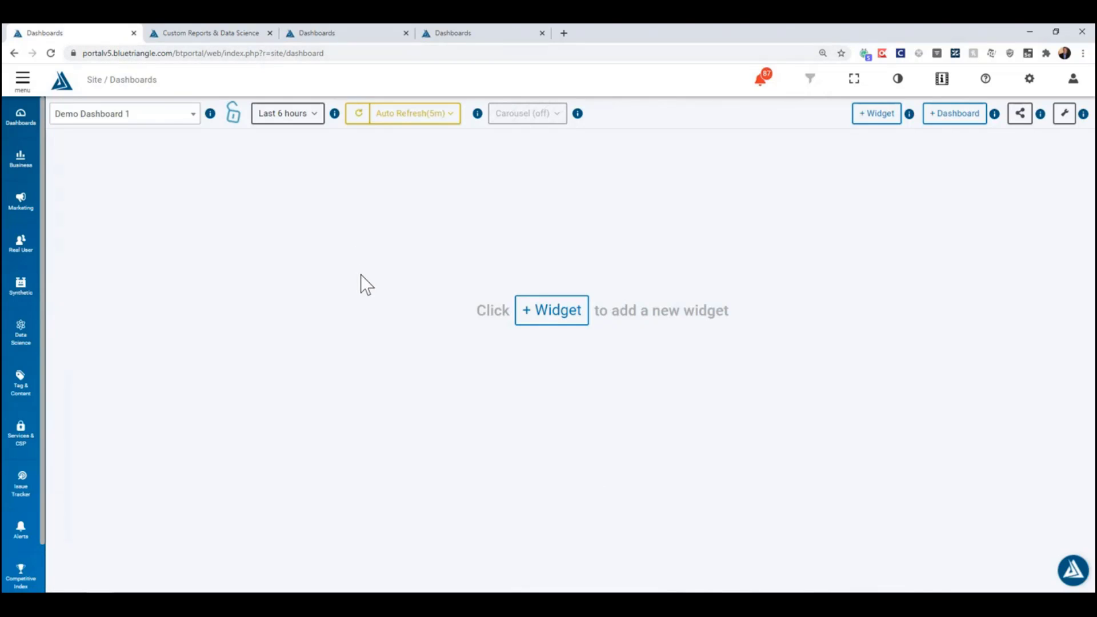
pyautogui.click(136, 117)
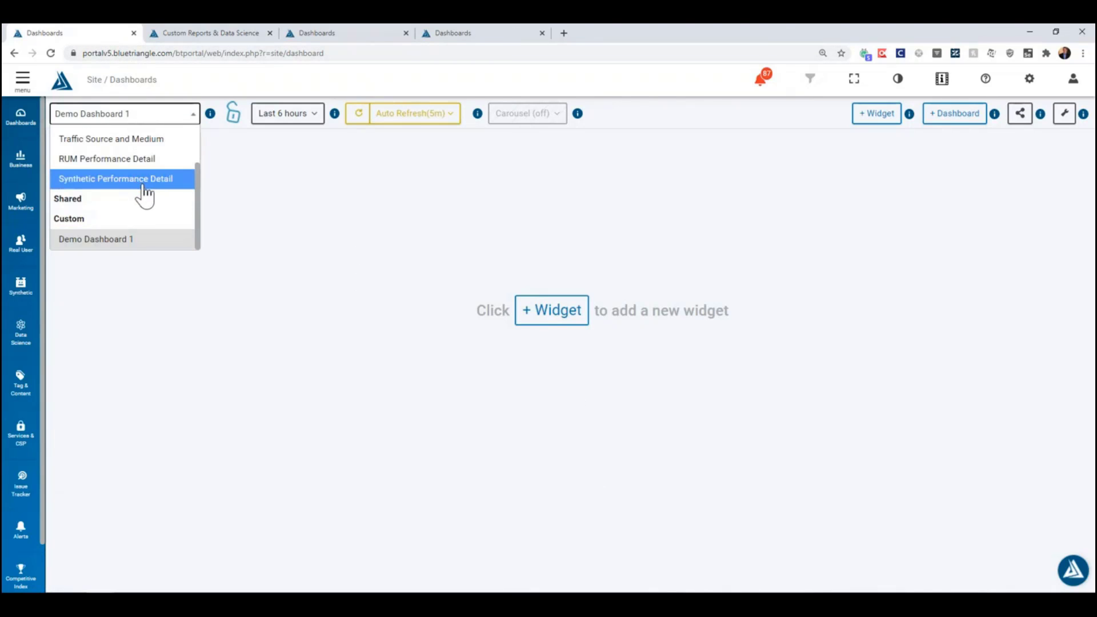
pyautogui.scroll(1, 146, 189)
pyautogui.scroll(2, 146, 182)
pyautogui.scroll(-3, 147, 186)
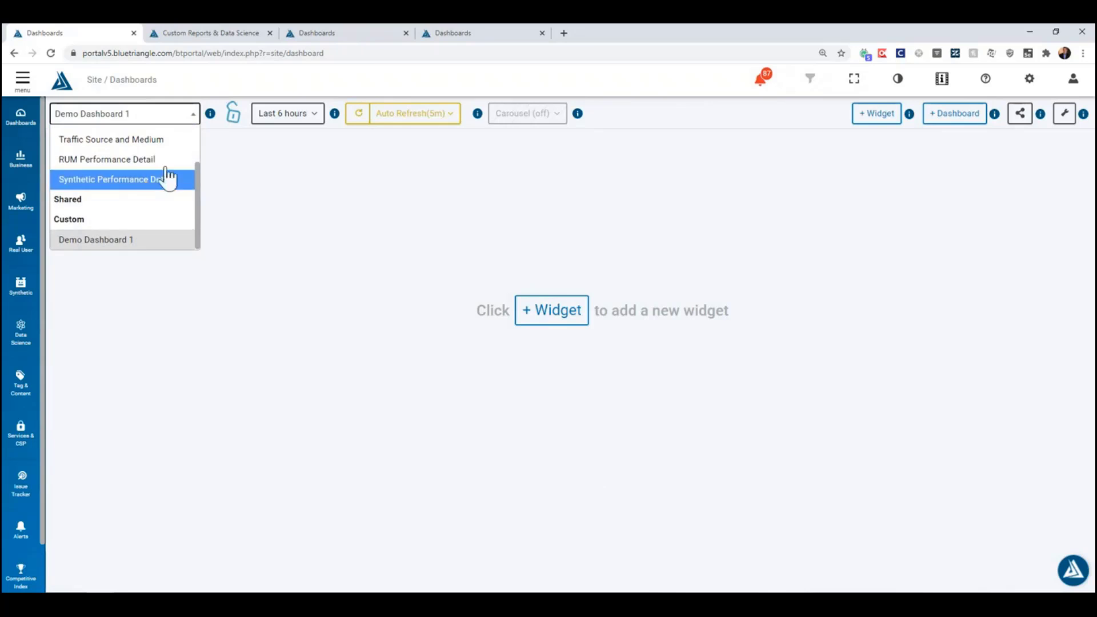
pyautogui.scroll(3, 133, 198)
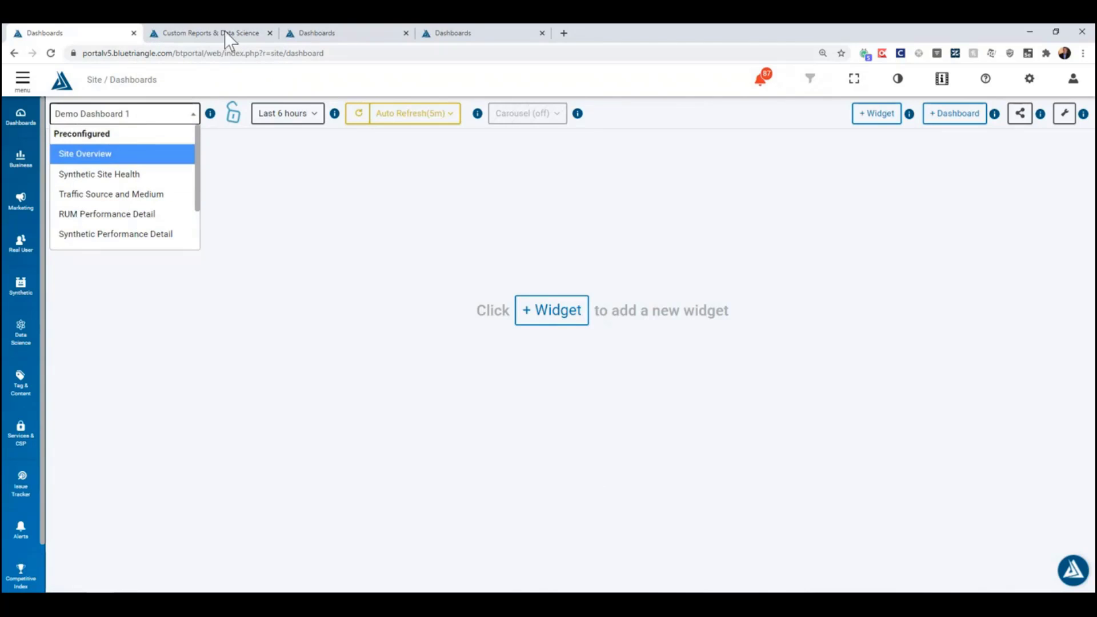
# - Close the Custom Reports & Data Science page and an extra Dashboards page, and reload the Custom Analytics and Trending dashboard
pyautogui.click(223, 31)
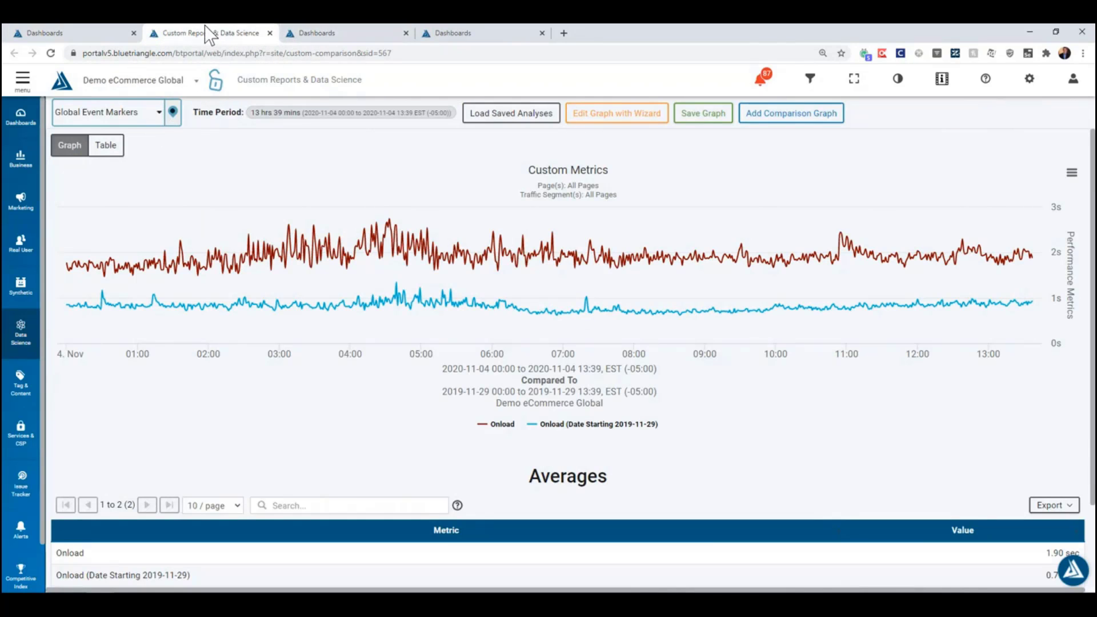
pyautogui.middleClick(203, 25)
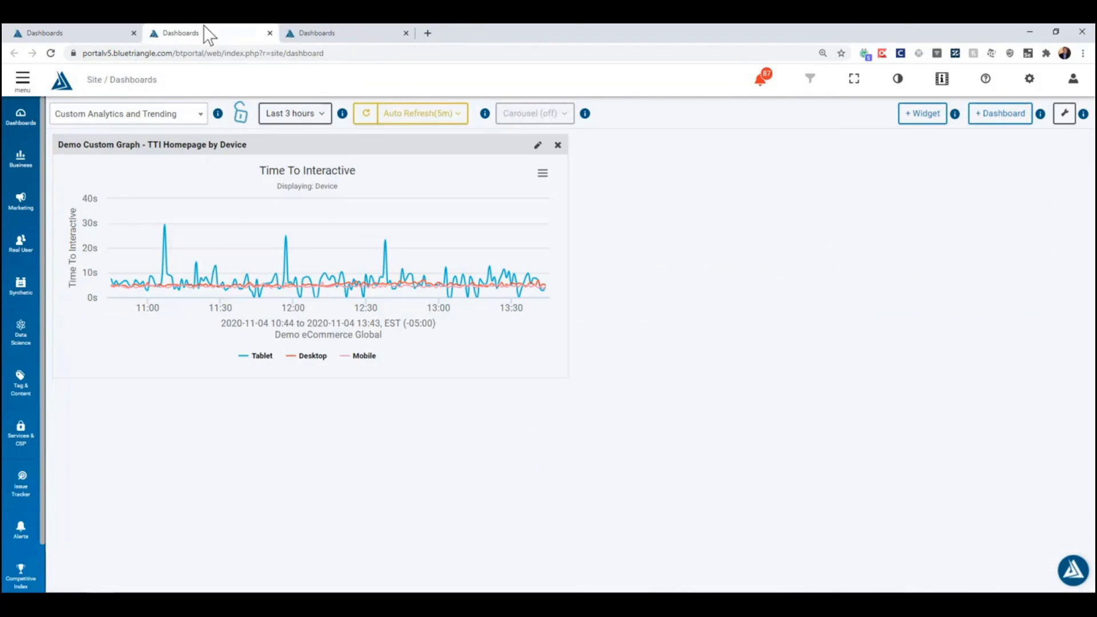
pyautogui.middleClick(313, 26)
pyautogui.click(50, 53)
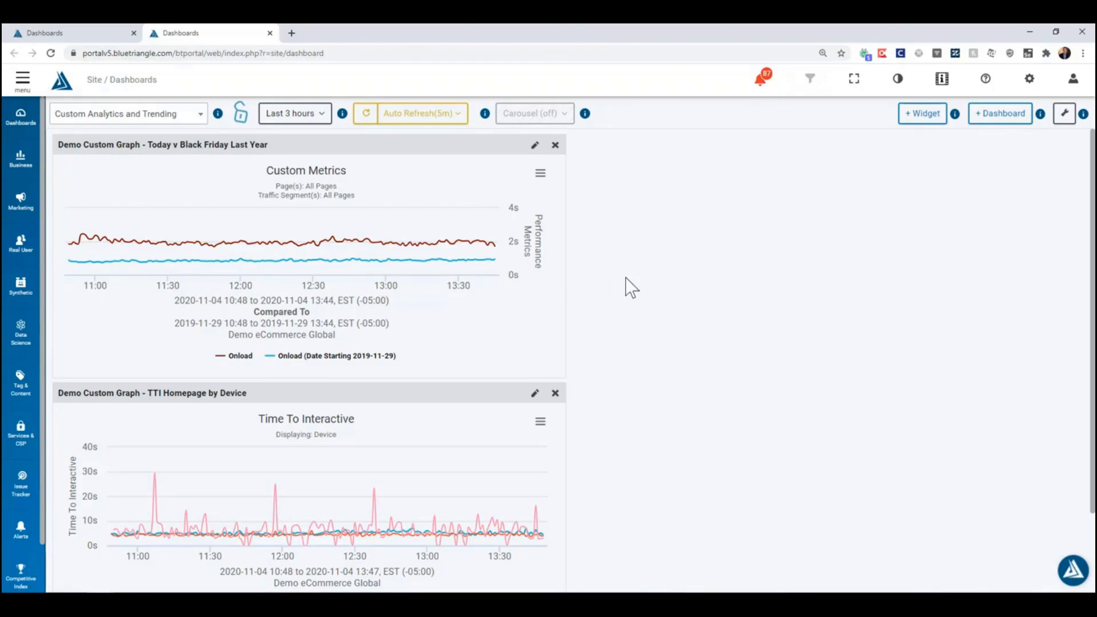
# - Switch from the Custom Analytics and Trending dashboard to the custom dashboard Demo Dashboard 1
pyautogui.click(174, 113)
pyautogui.scroll(-3, 138, 205)
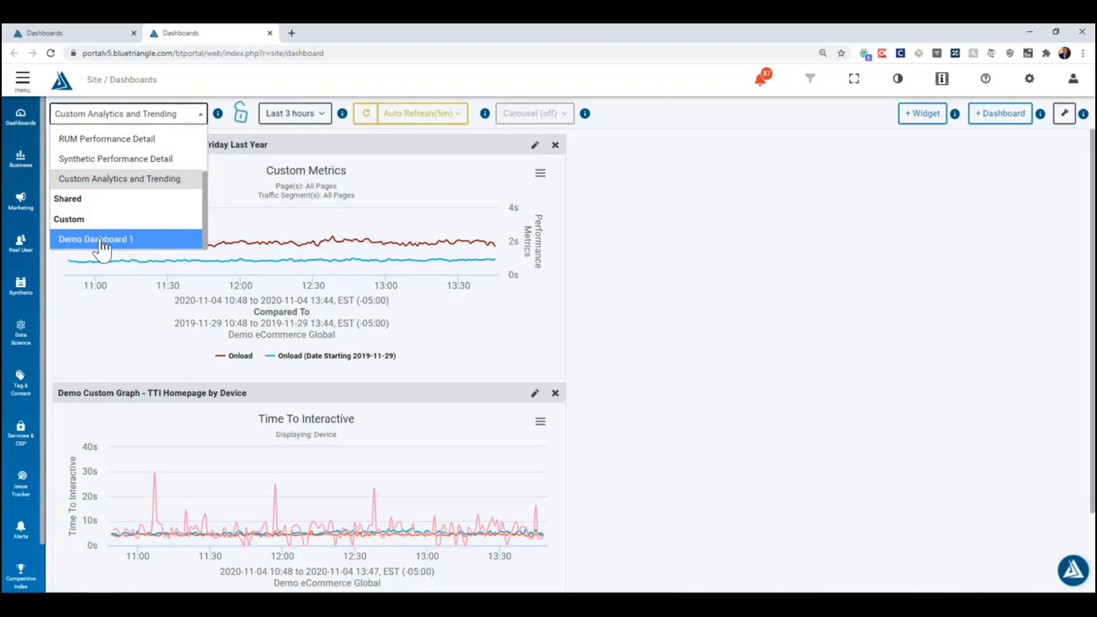
pyautogui.click(122, 240)
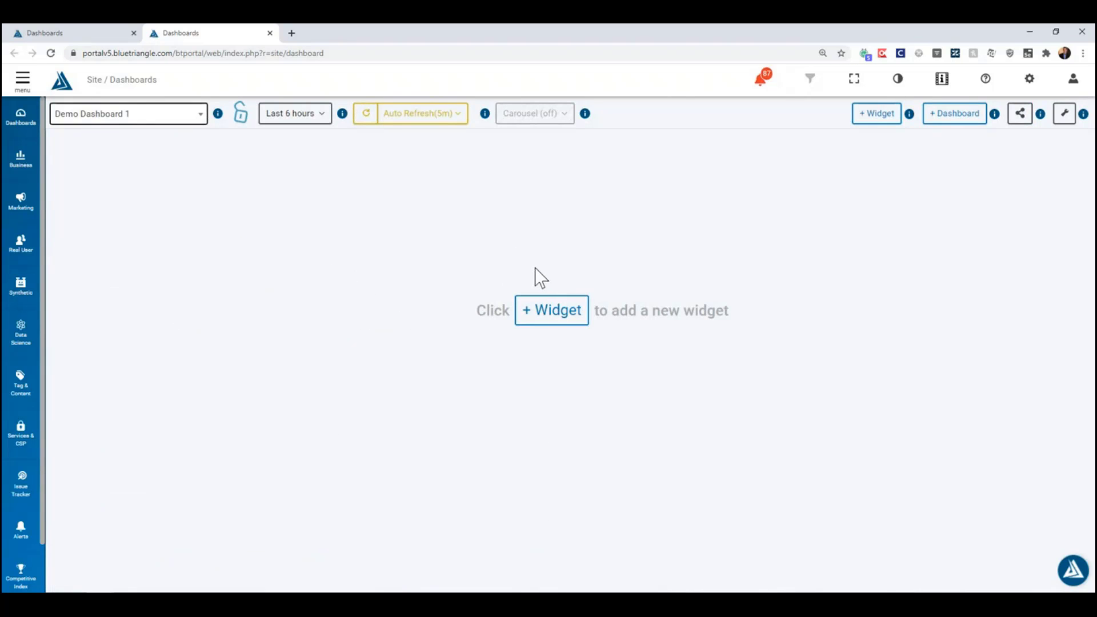
# - Add a Synthetic custom widget to the empty dashboard, loading its filters from the saved graph "Demo Custom Graph - TTI Homepage by Device"
pyautogui.click(557, 315)
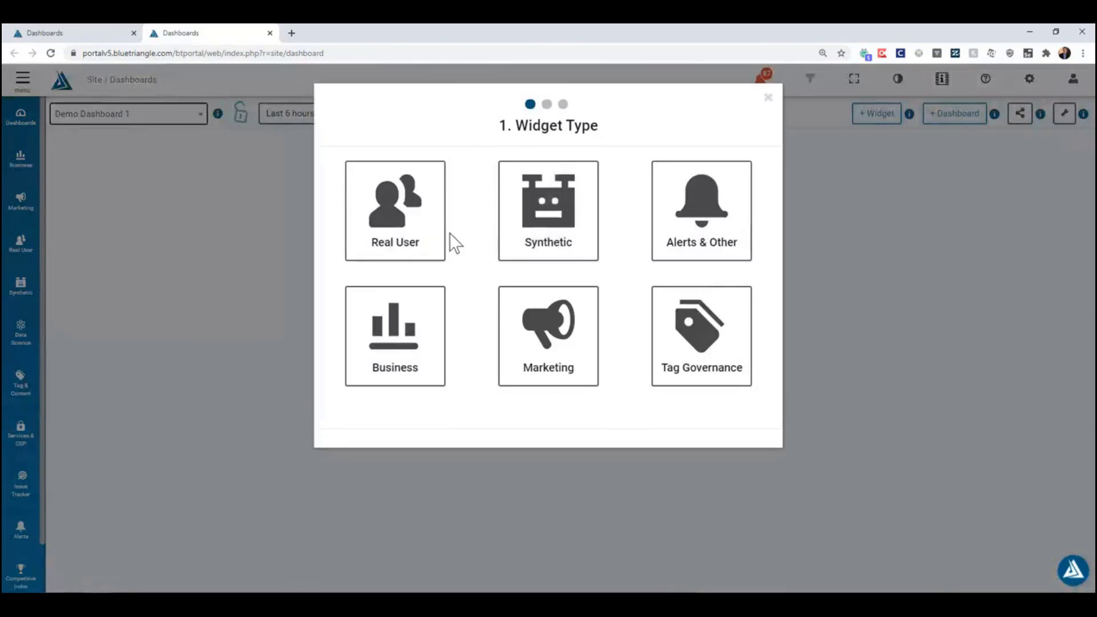
pyautogui.click(540, 240)
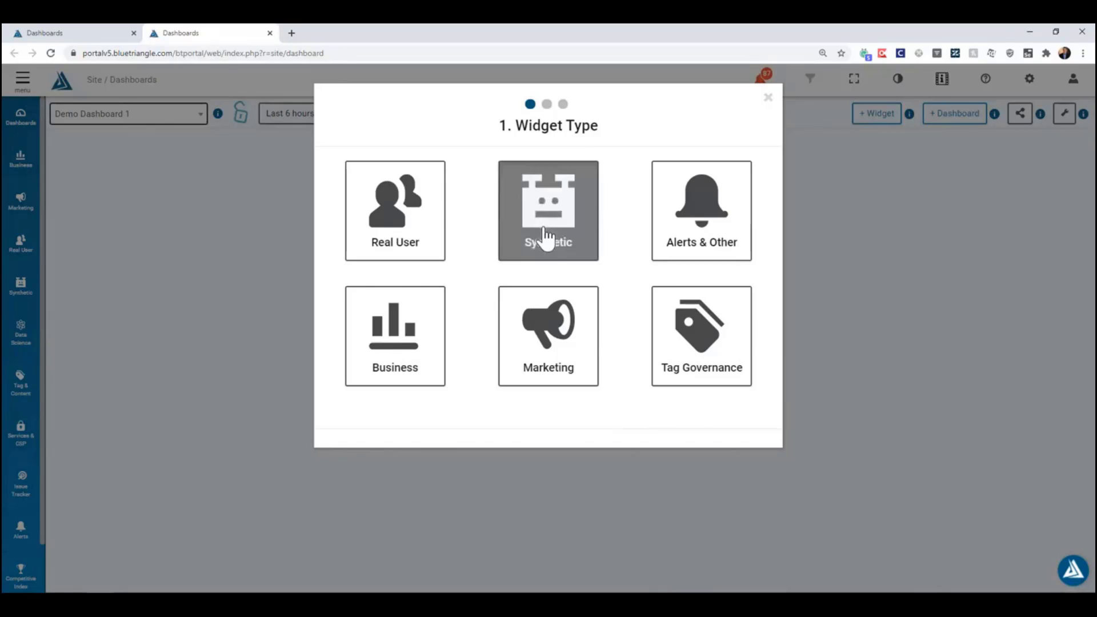
pyautogui.scroll(-1, 605, 343)
pyautogui.scroll(-2, 607, 337)
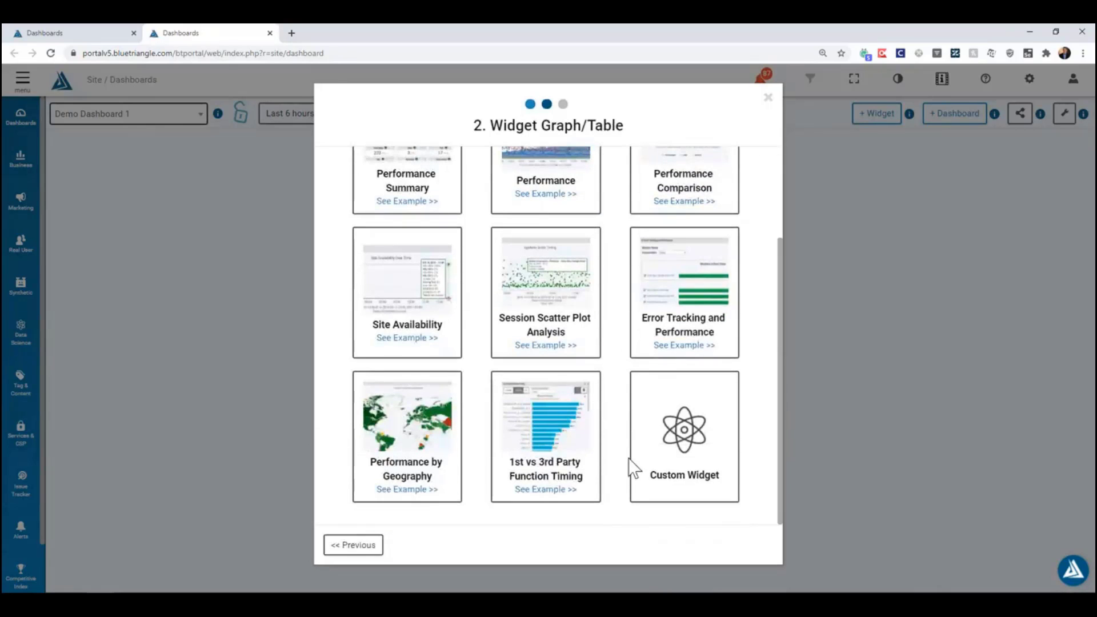
pyautogui.click(690, 445)
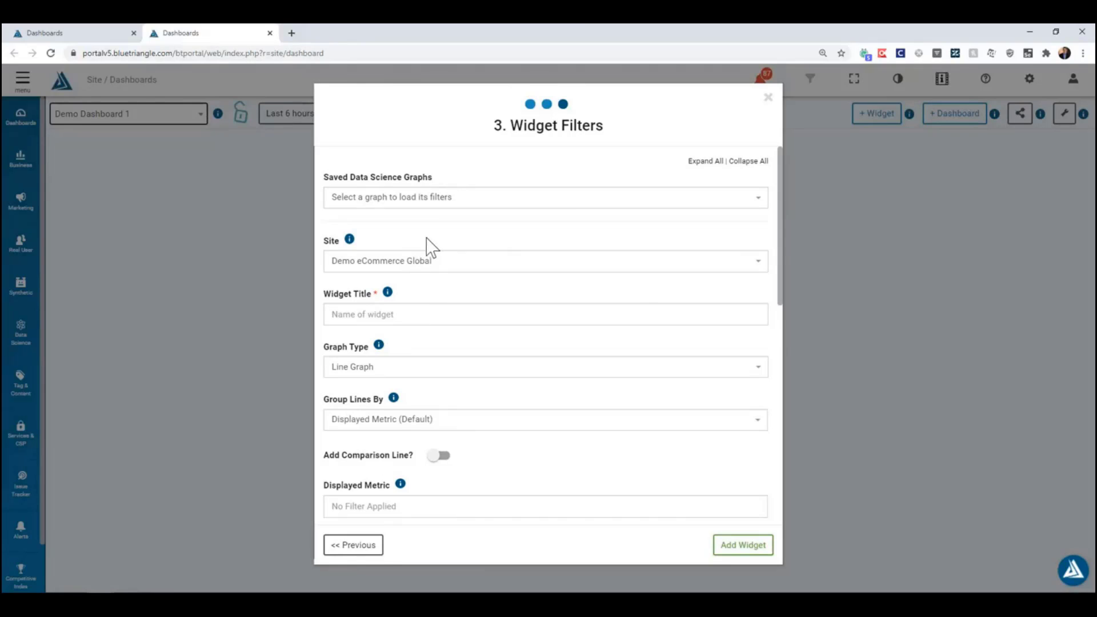
pyautogui.click(431, 201)
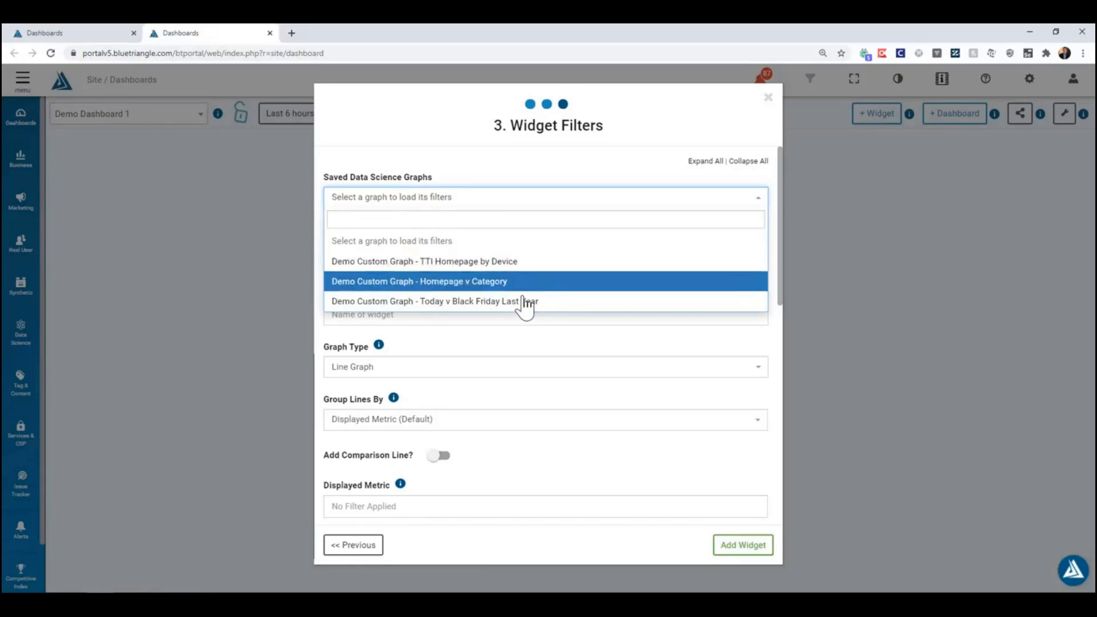
pyautogui.click(491, 263)
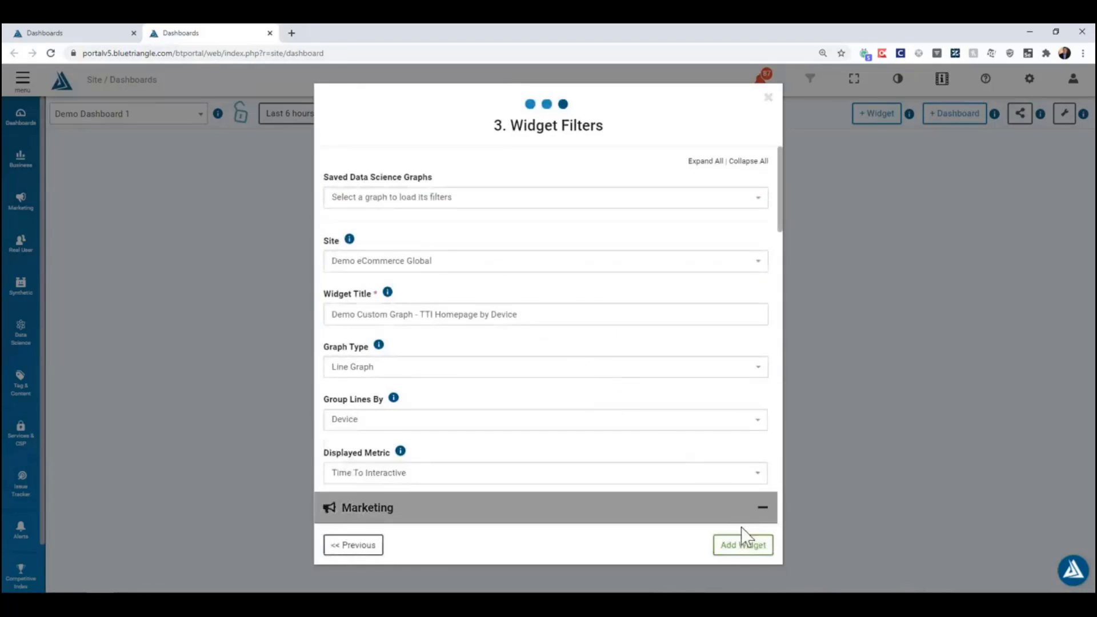
pyautogui.click(748, 545)
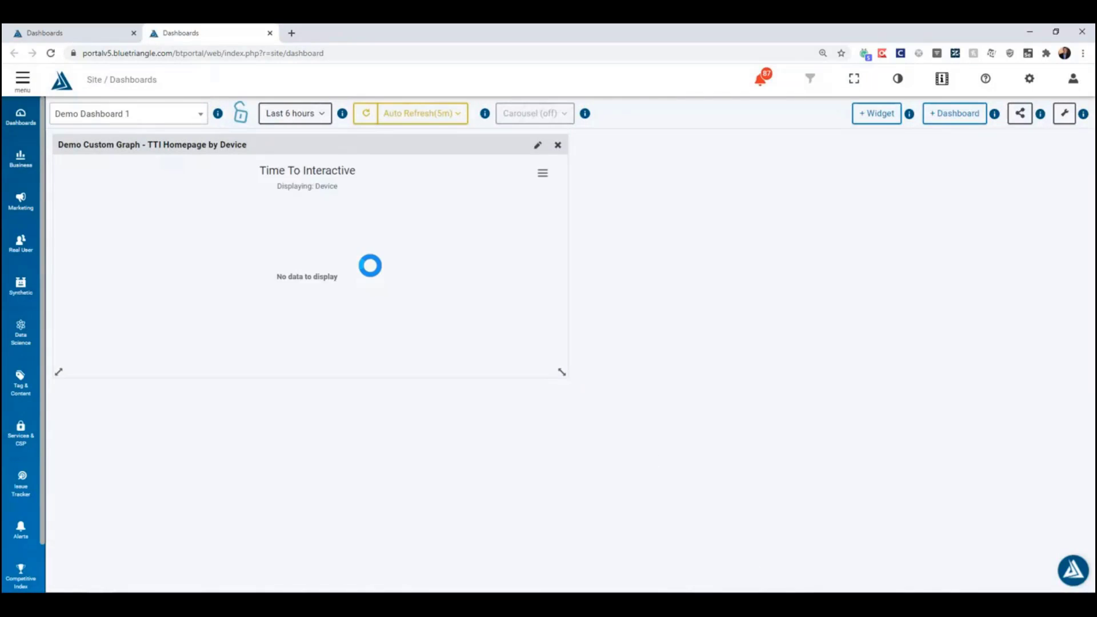
pyautogui.moveTo(366, 275)
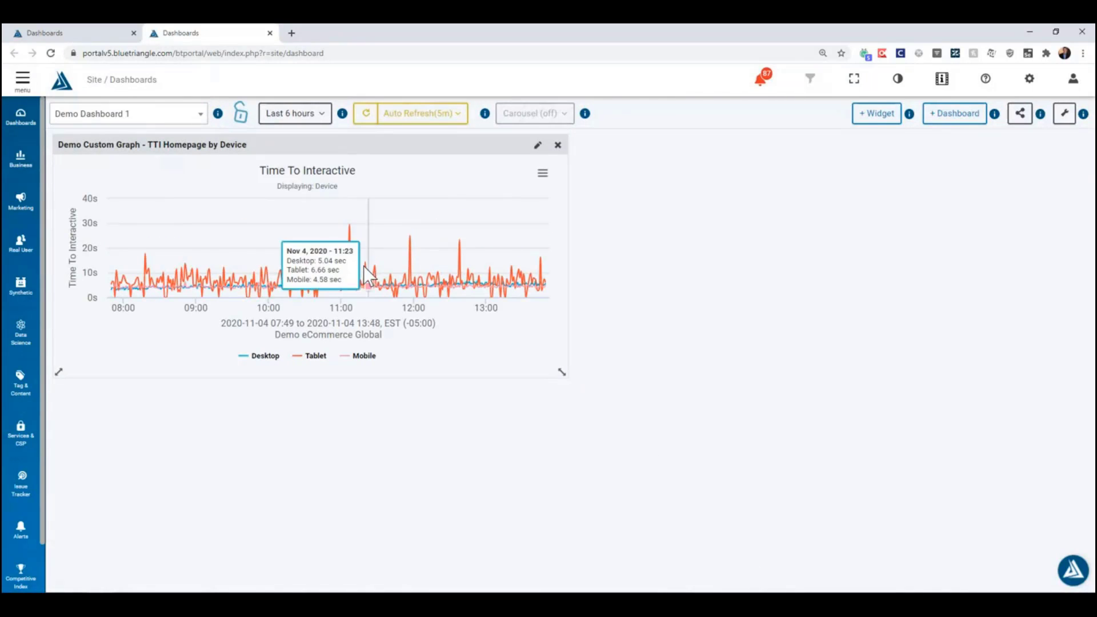
# - Start a second widget on Demo Dashboard 1, a Real User custom widget, and bring up its filter settings
pyautogui.click(877, 121)
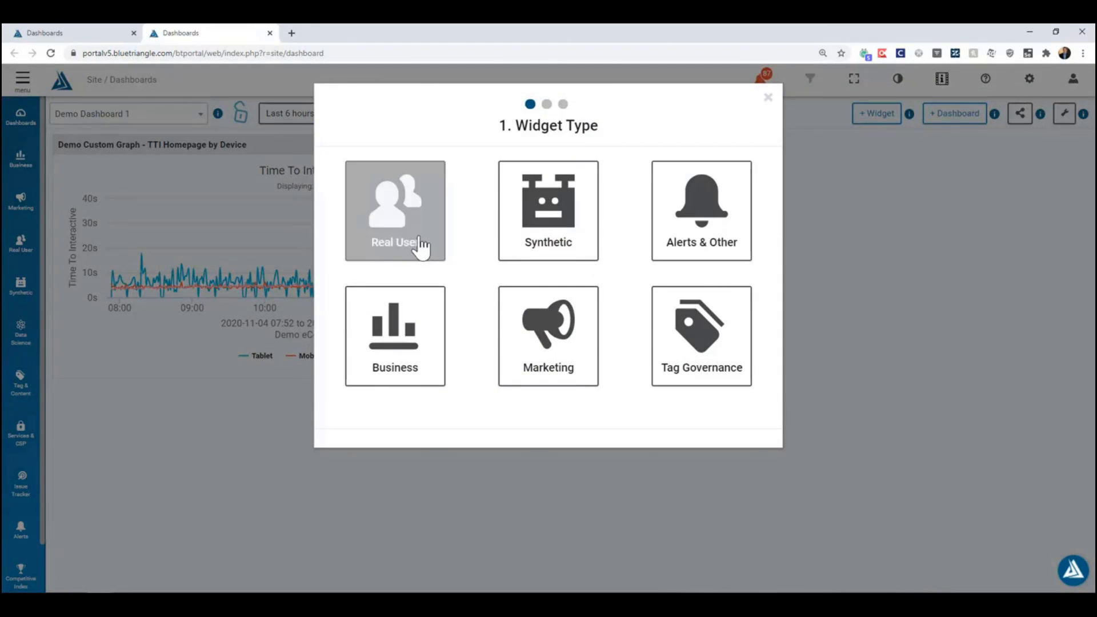
pyautogui.click(420, 246)
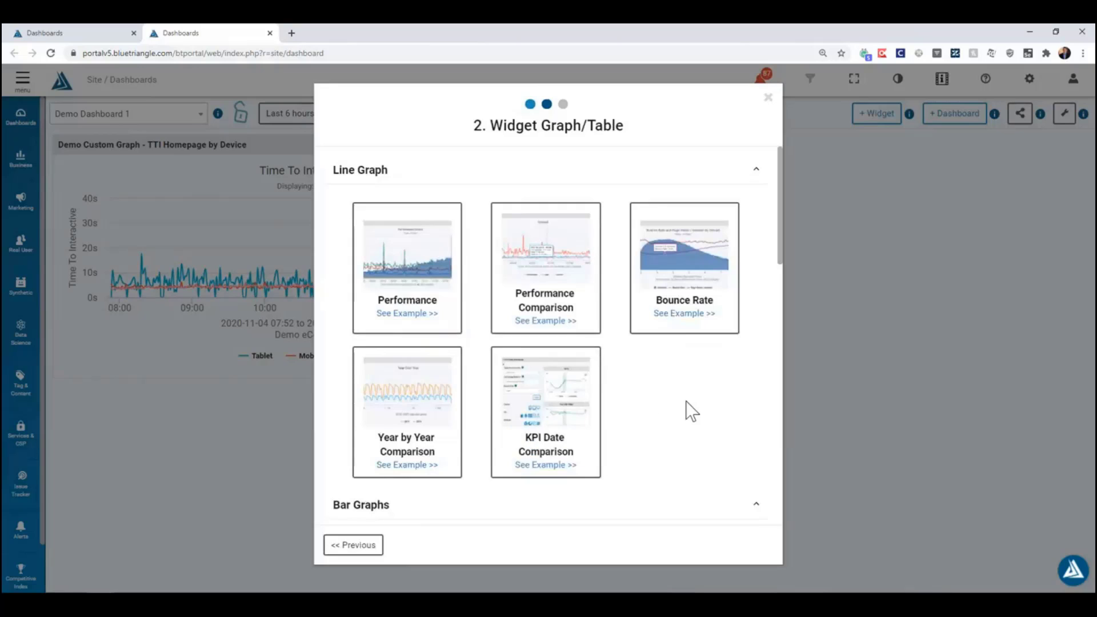
pyautogui.scroll(-2, 686, 405)
pyautogui.scroll(-10, 685, 400)
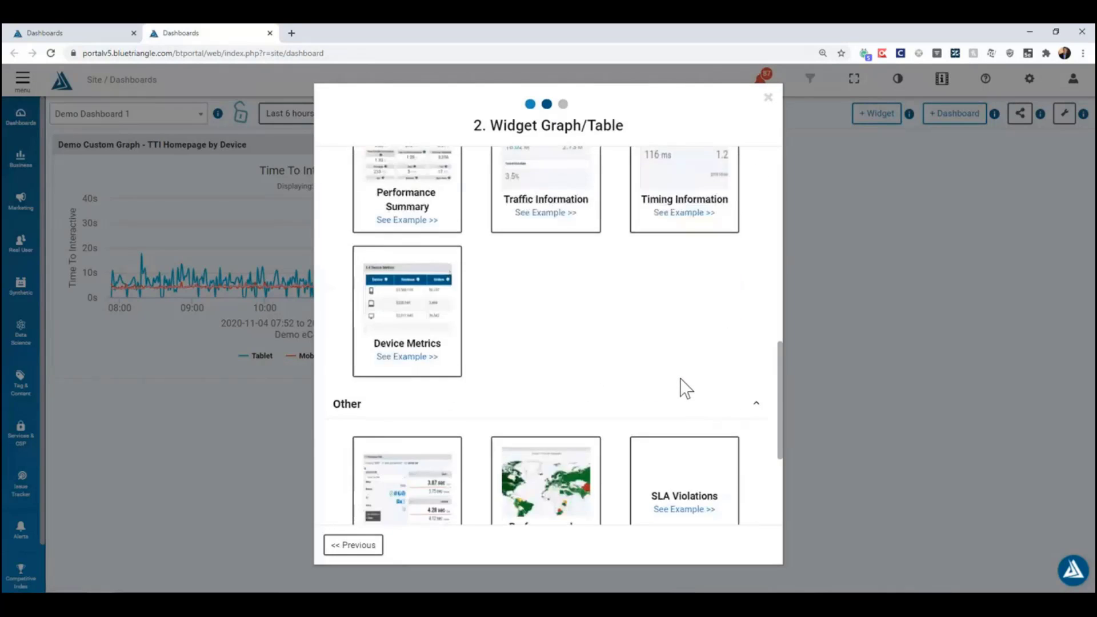
pyautogui.click(412, 437)
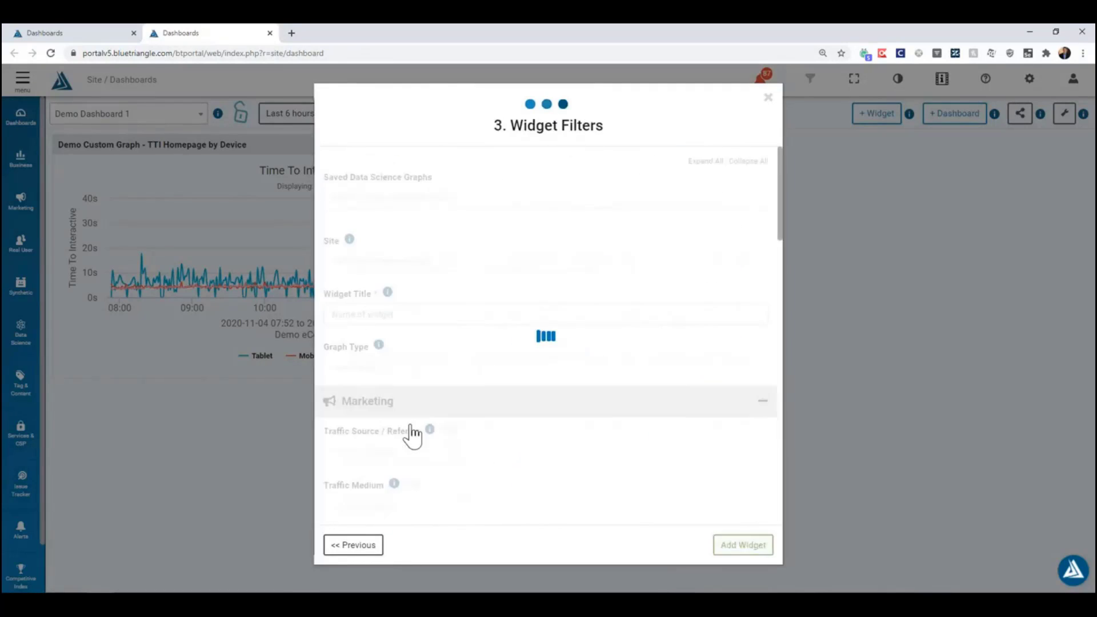
pyautogui.click(362, 545)
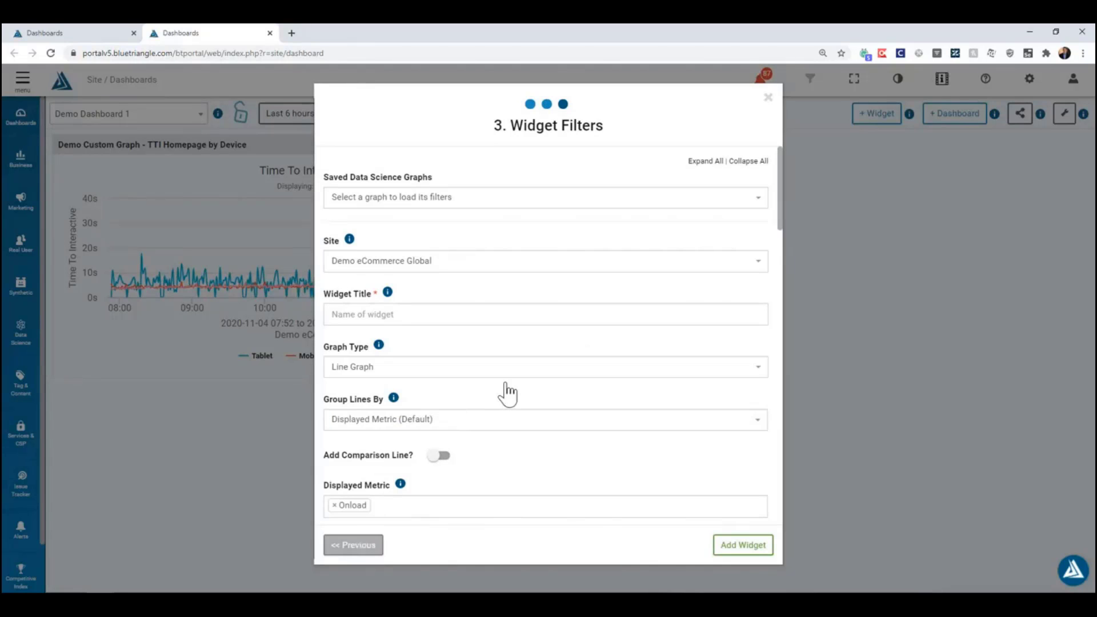
# - Title the widget "New Custom Dashboard Widget" and choose Line Graph as its graph type
pyautogui.click(465, 314)
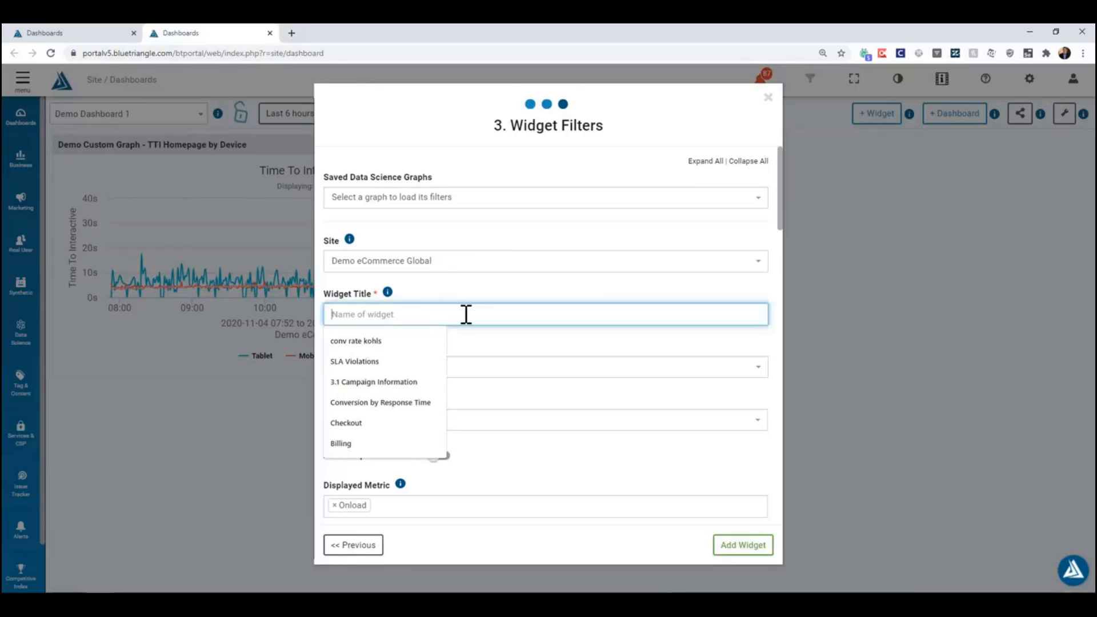
pyautogui.write('New Custom')
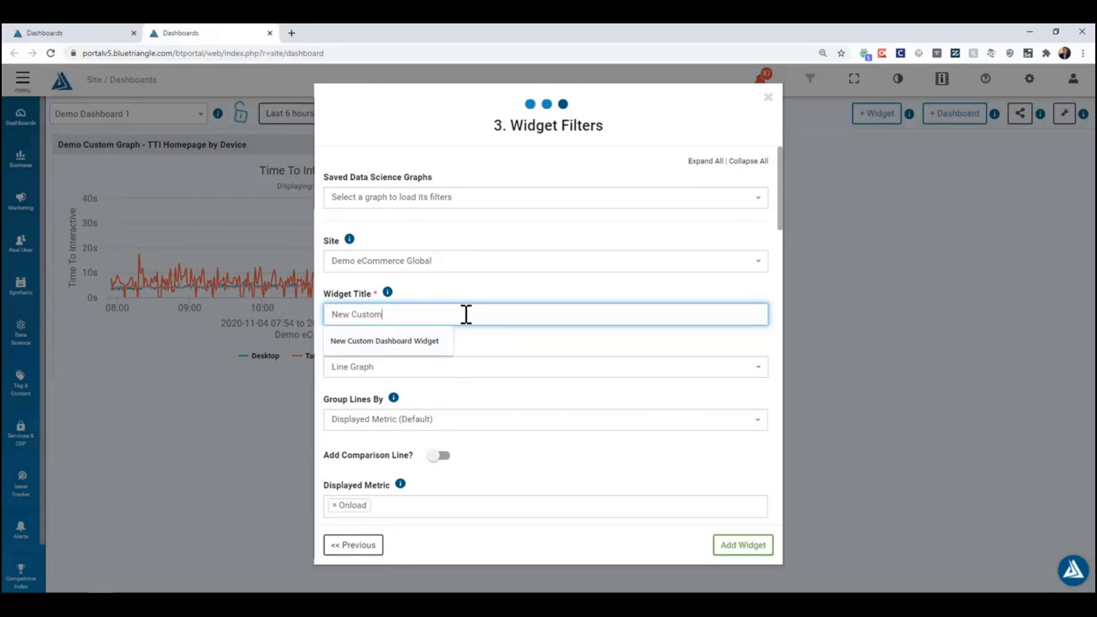
pyautogui.write(' Dashboard Widget')
pyautogui.click(464, 295)
pyautogui.scroll(-1, 468, 297)
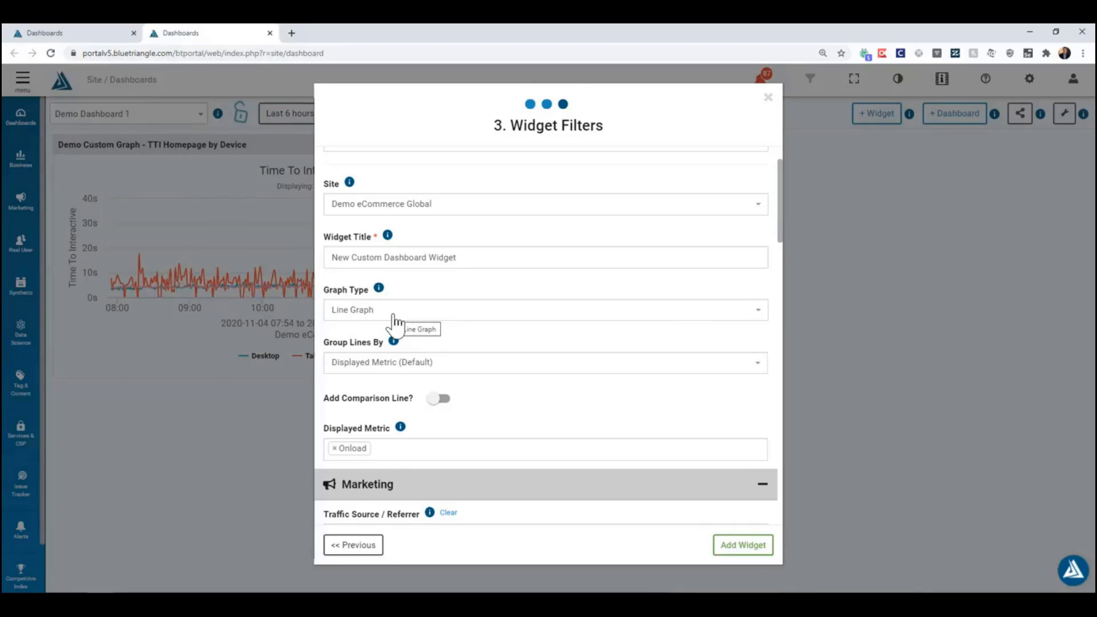
pyautogui.click(394, 314)
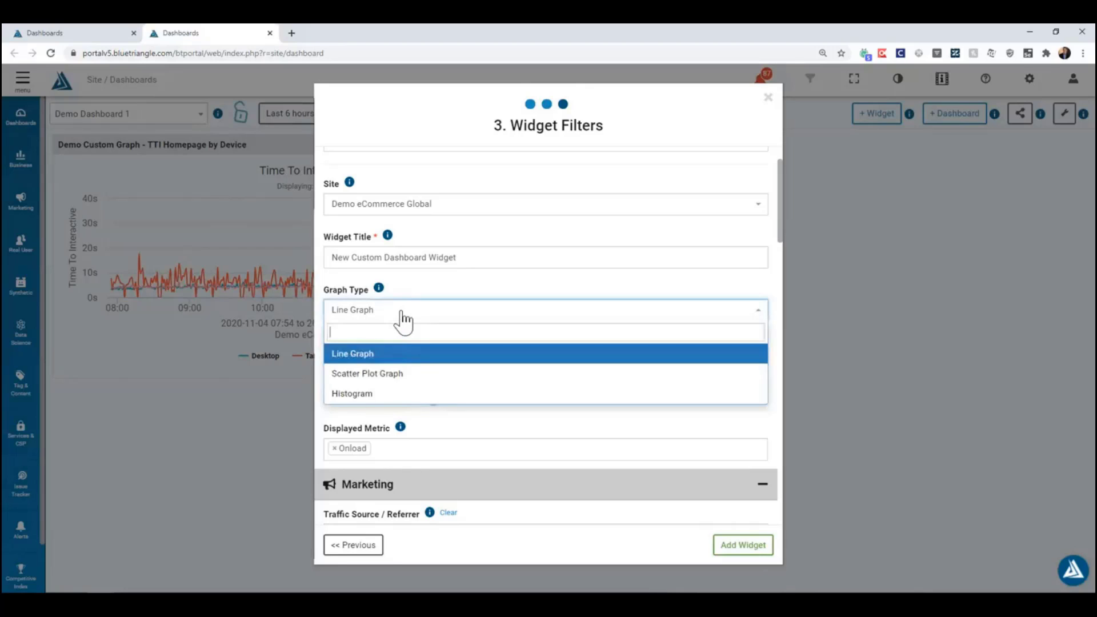
pyautogui.click(393, 355)
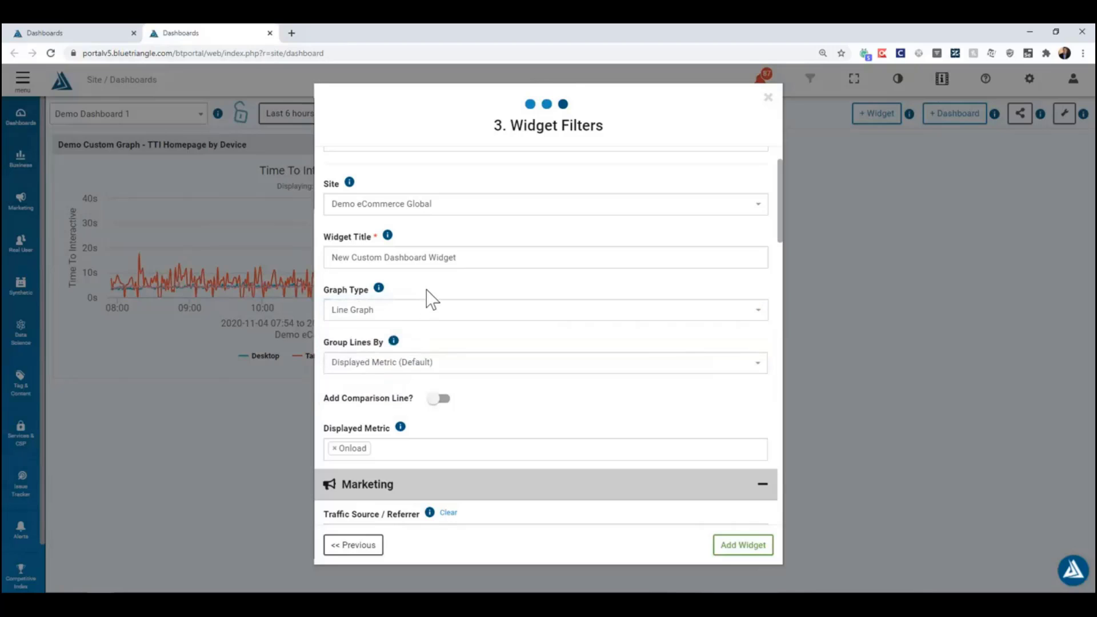
# - Group the widget's lines by Visitor Type and check the visitor type options without applying a filter
pyautogui.click(409, 370)
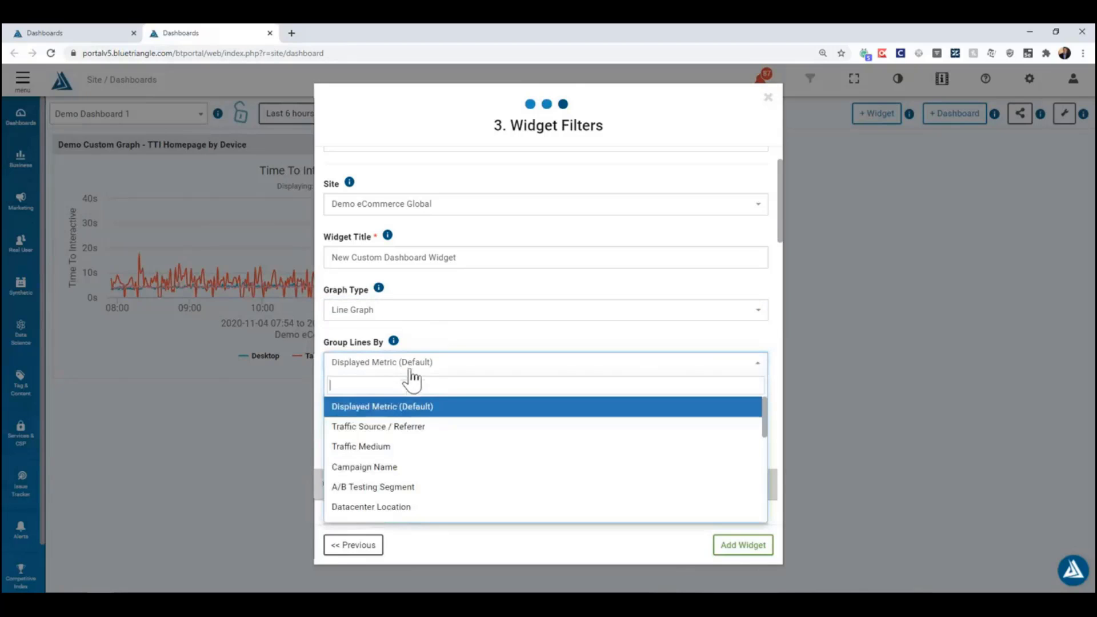
pyautogui.scroll(-5, 434, 455)
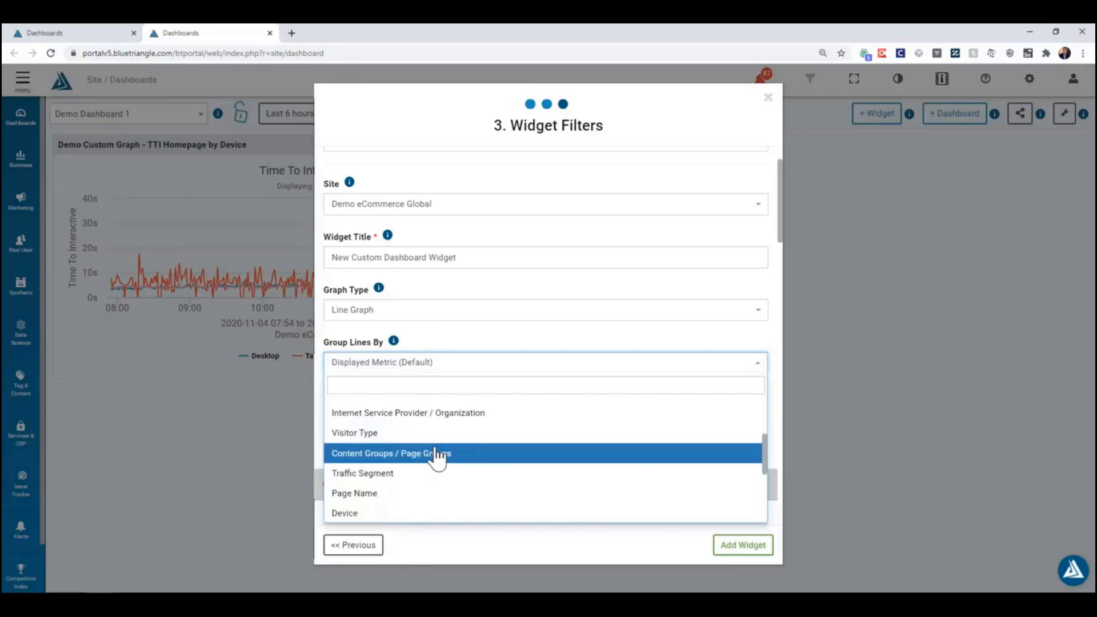
pyautogui.scroll(5, 435, 455)
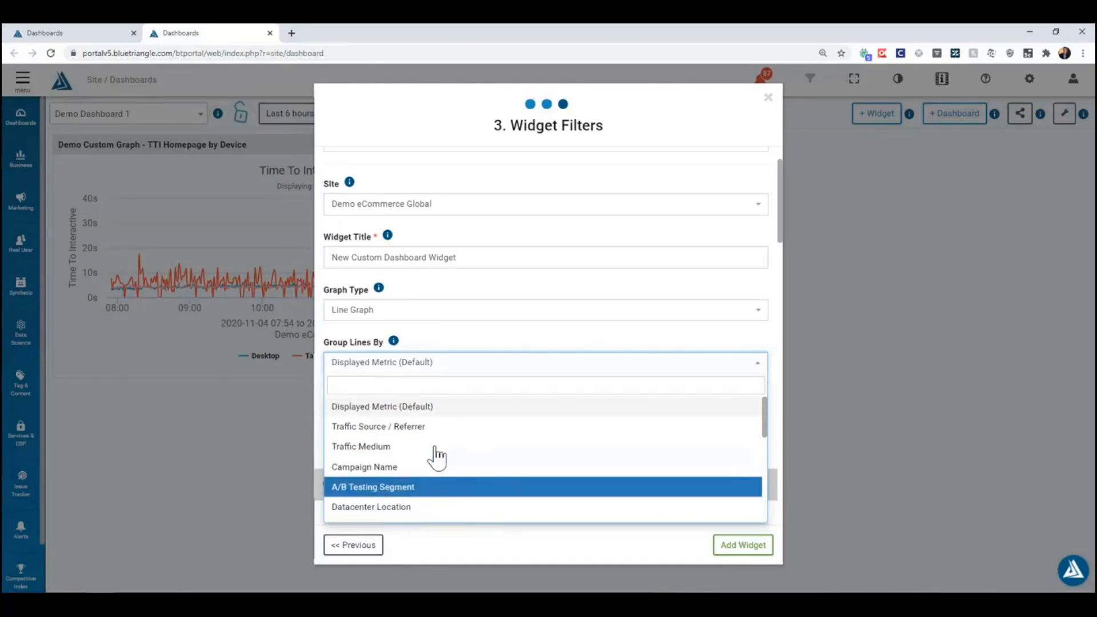
pyautogui.scroll(-4, 423, 469)
pyautogui.click(423, 439)
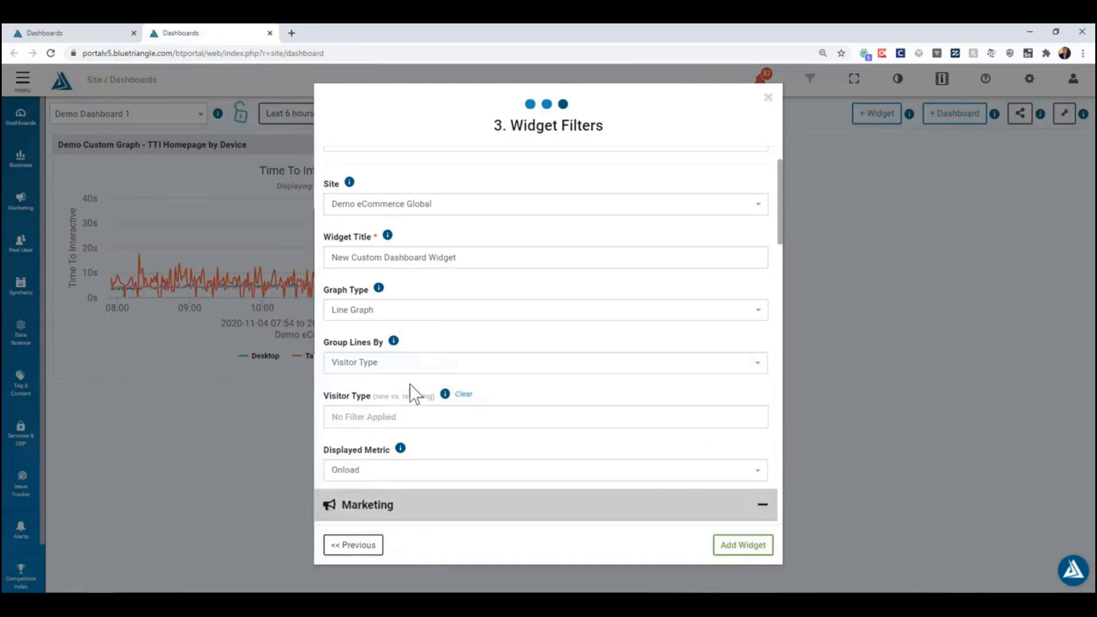
pyautogui.click(403, 421)
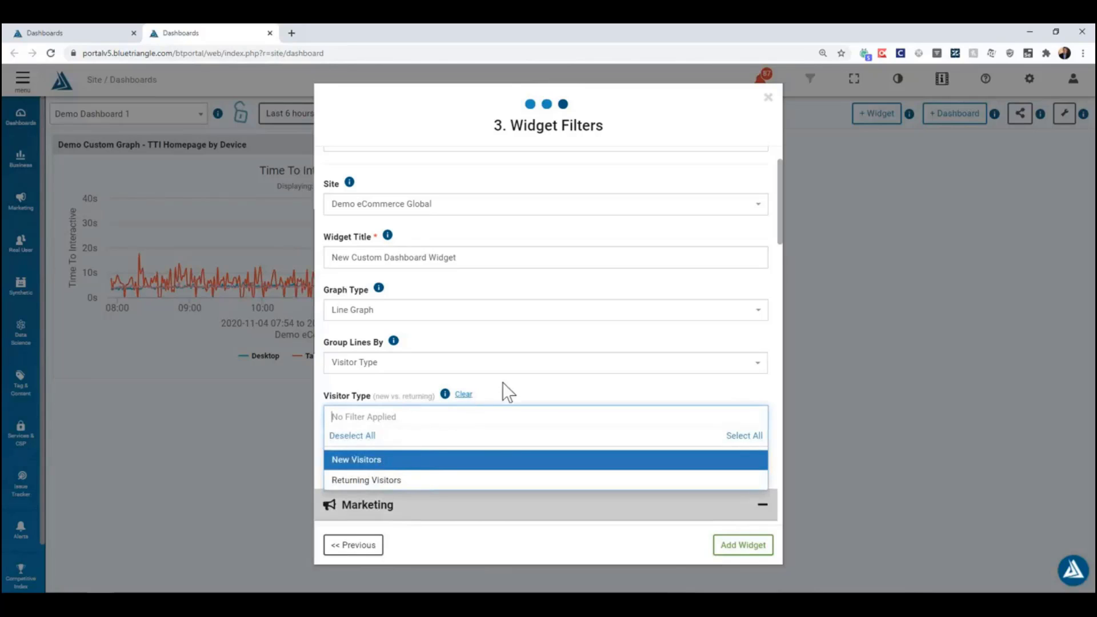
pyautogui.click(418, 424)
# - Look through the remaining widget filters down to the Advanced section and add the widget to the dashboard
pyautogui.scroll(-2, 406, 424)
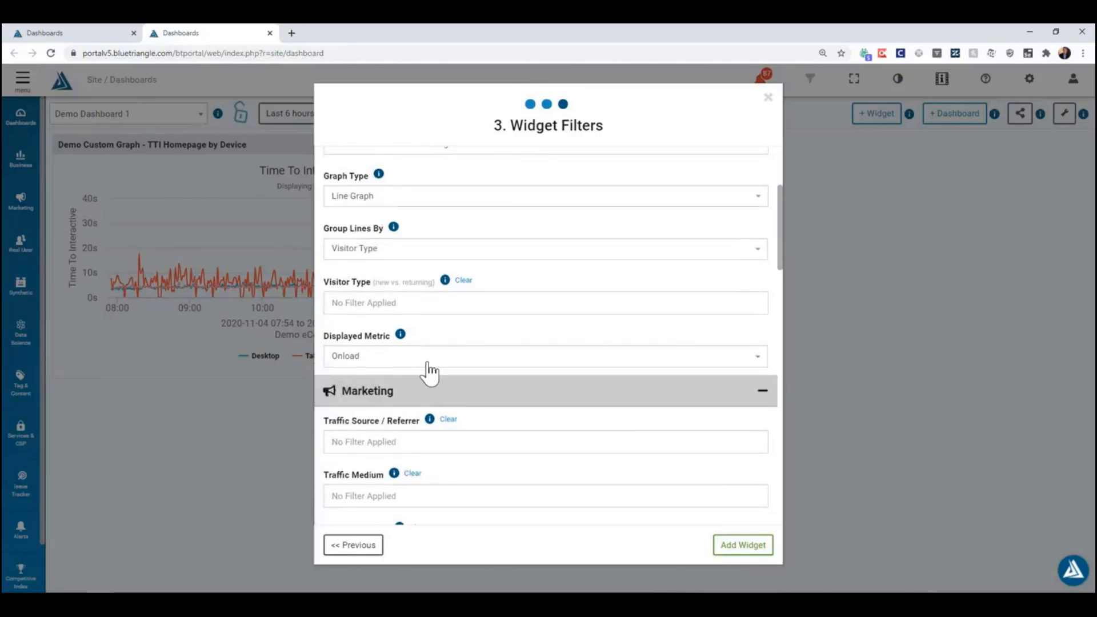
pyautogui.scroll(-9, 479, 394)
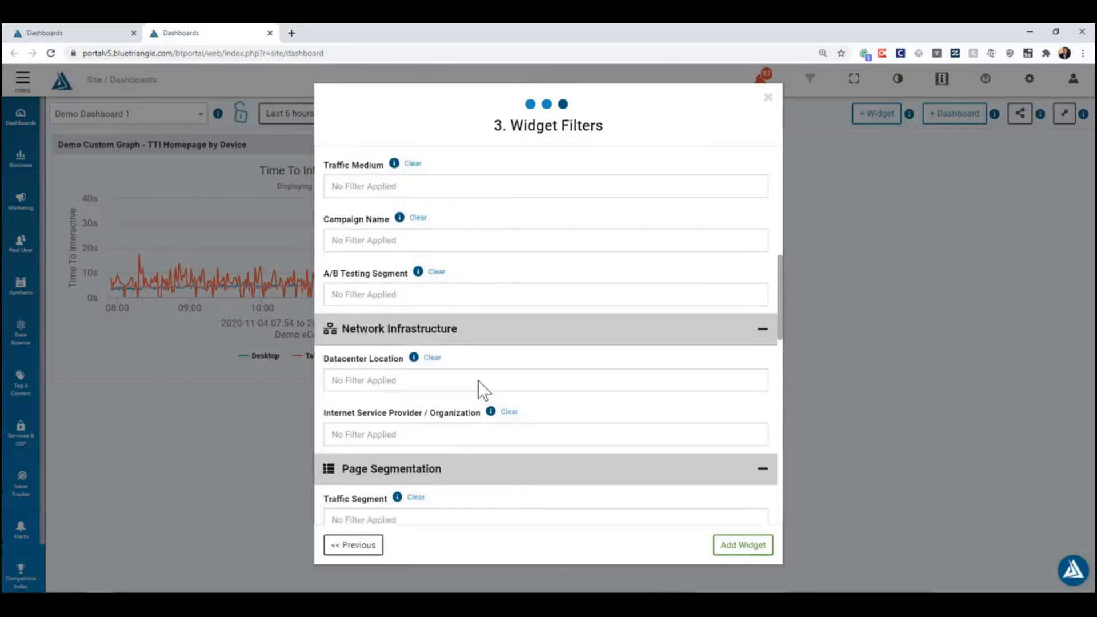
pyautogui.scroll(-10, 480, 380)
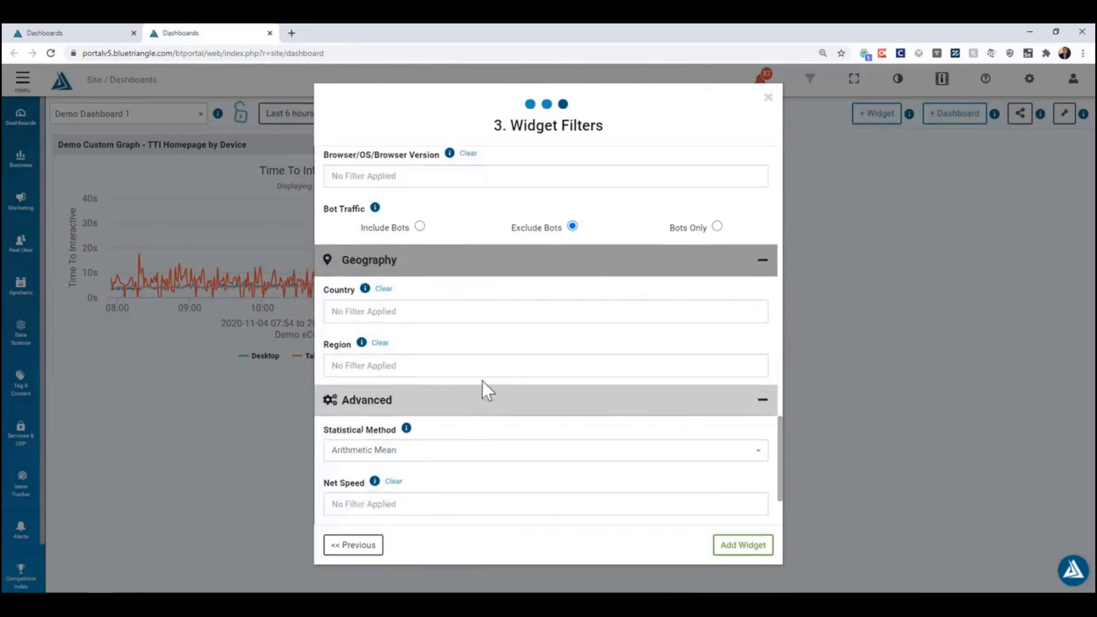
pyautogui.click(754, 548)
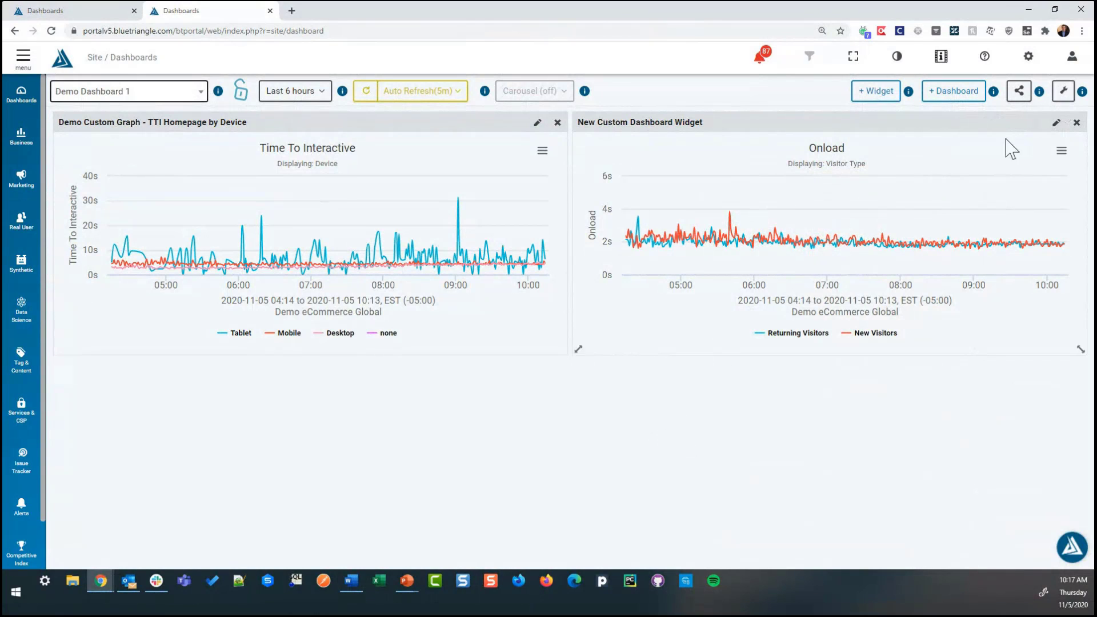
# - Select Demo Dashboard 1 in the Dashboard Manager and clone it
pyautogui.click(1062, 93)
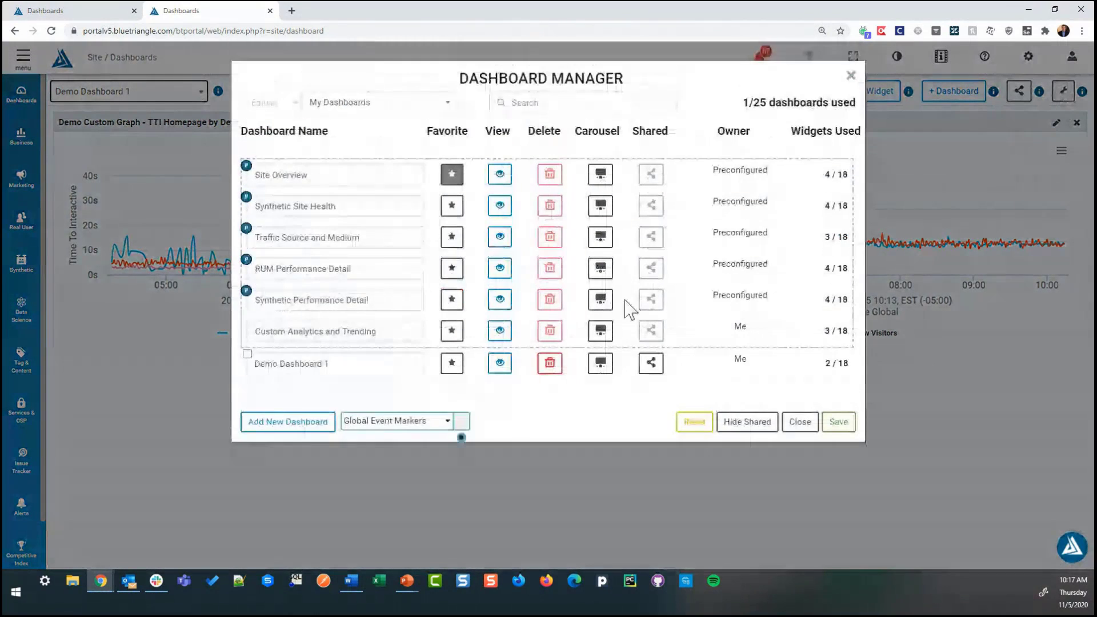
pyautogui.click(248, 355)
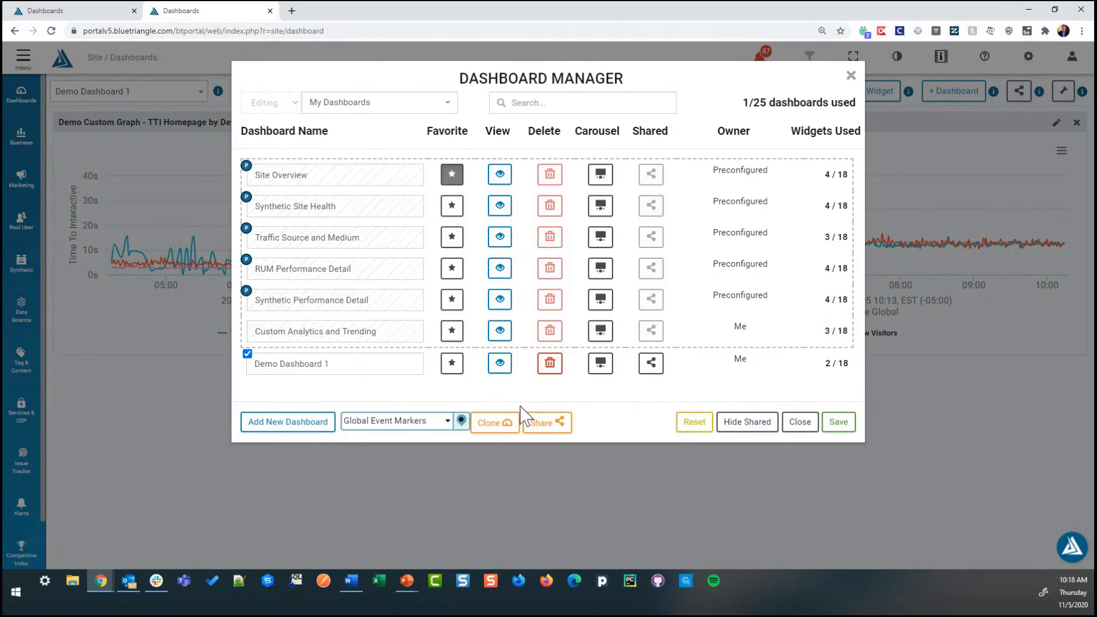
pyautogui.click(496, 430)
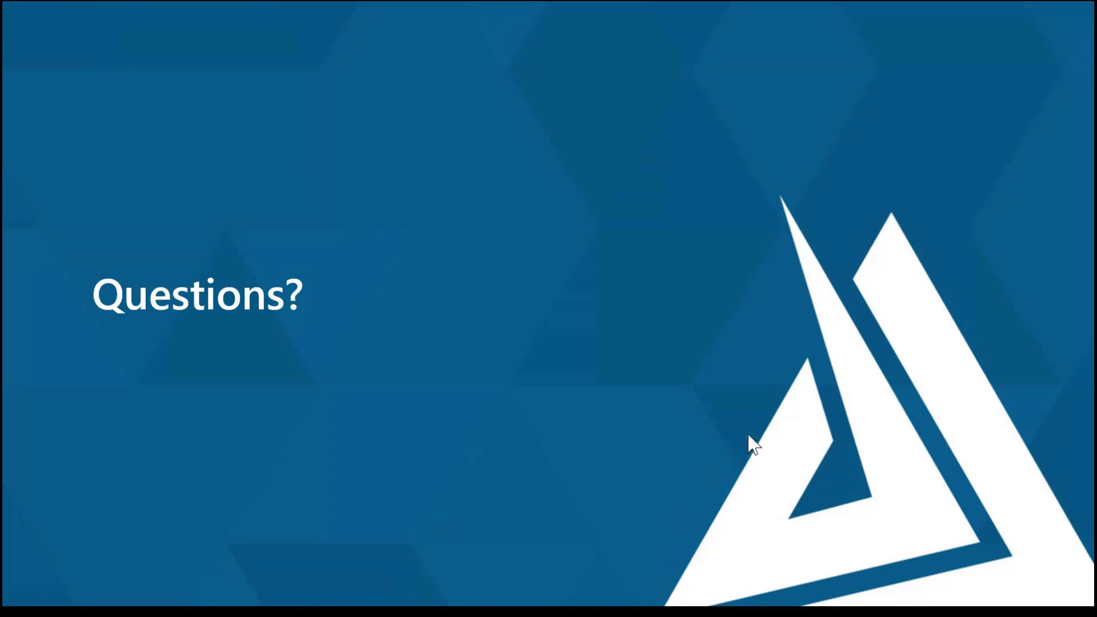
pyautogui.click(769, 362)
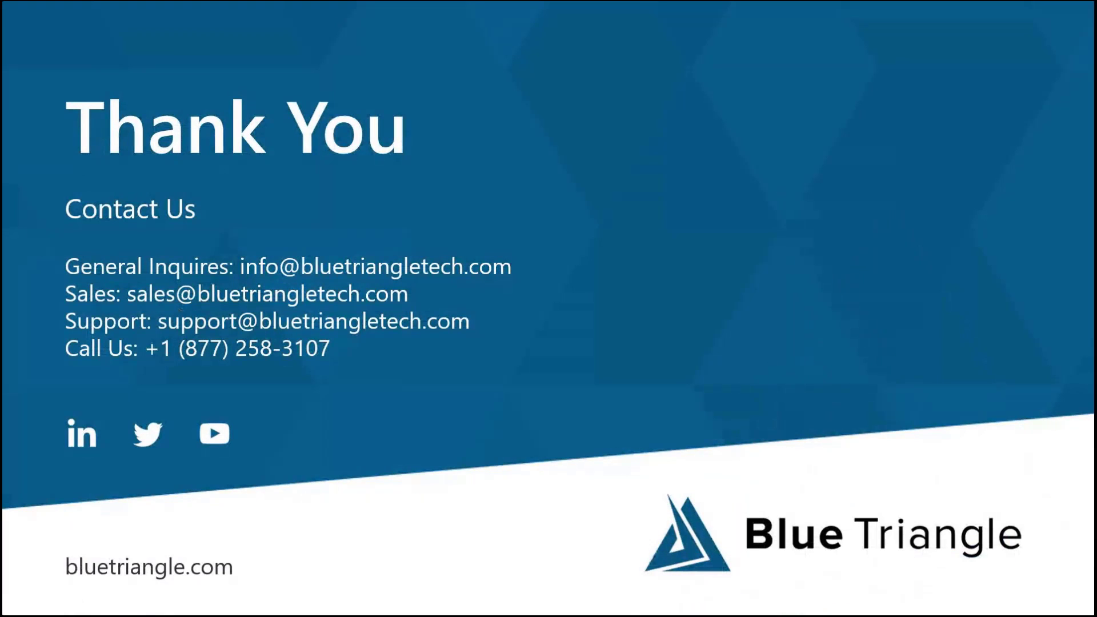